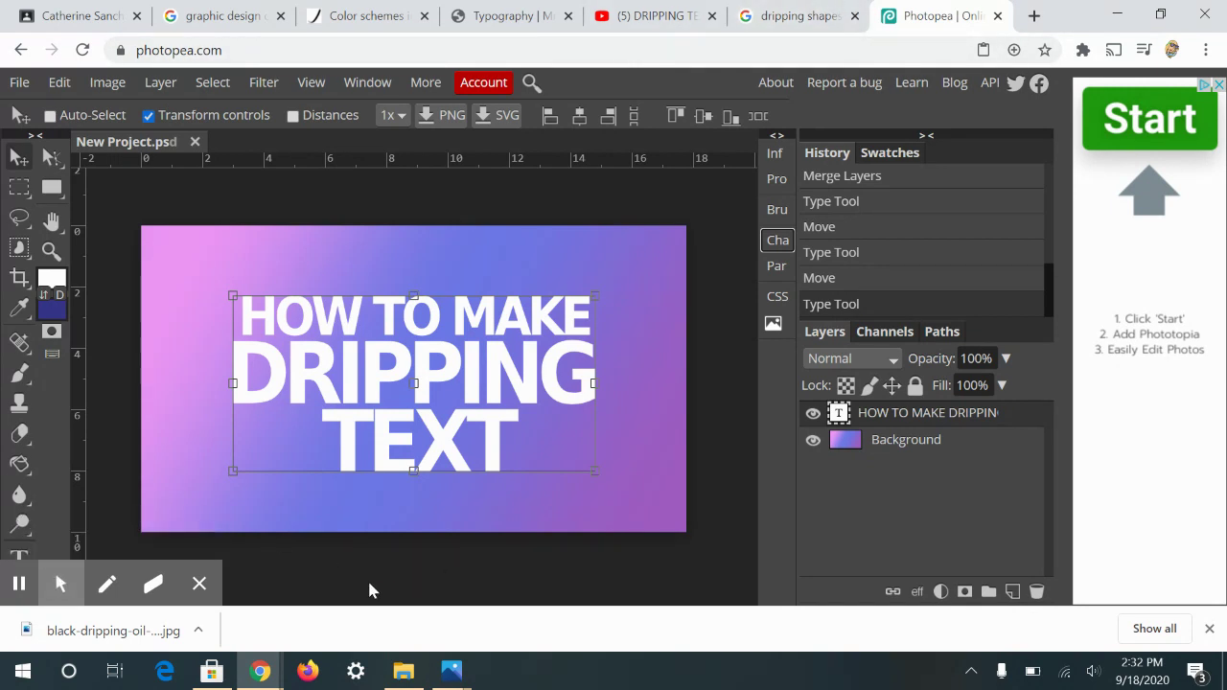
# Drag the black drip image up and left so its top drips sit above 'HOW TO MAKE'
pyautogui.click(18, 583)
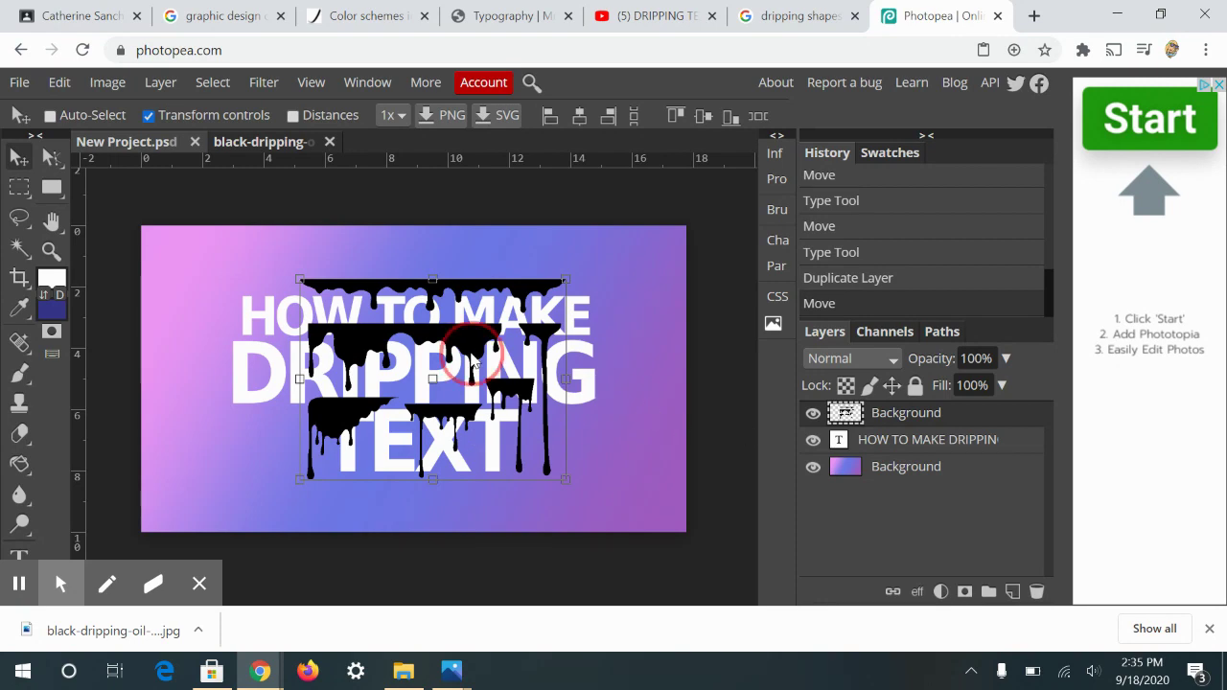
pyautogui.moveTo(477, 362); pyautogui.dragTo(438, 316)
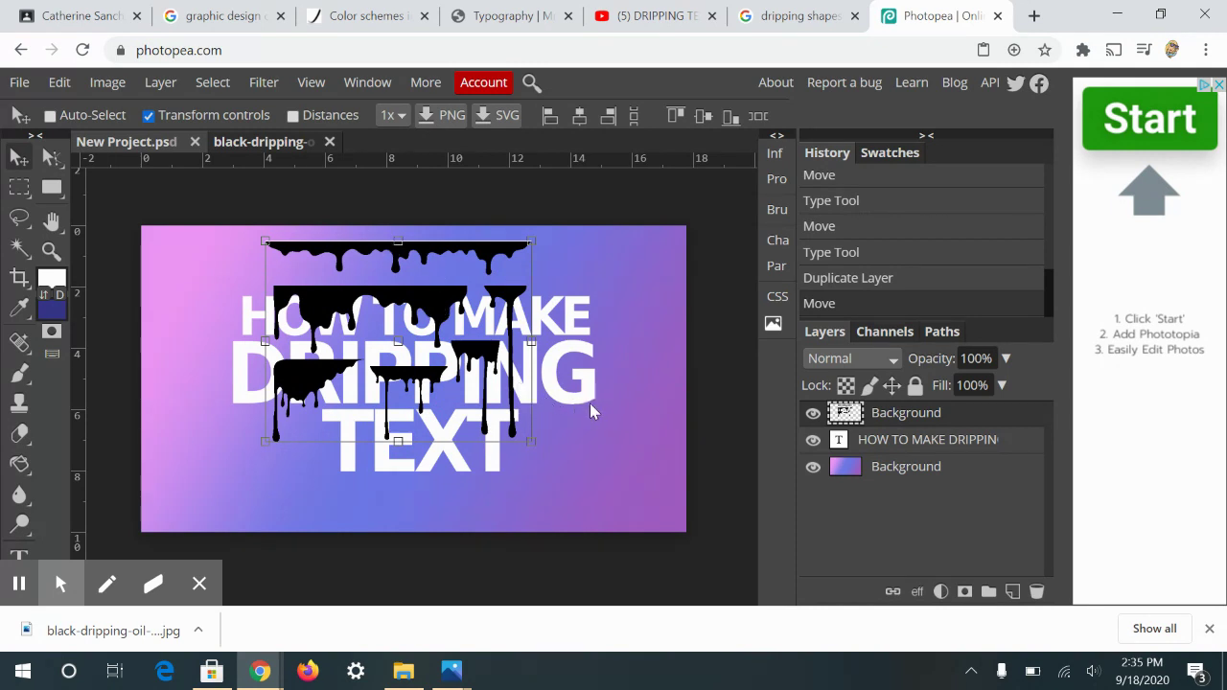
# Lasso one small drip from the top row and paste it as Layer 1
pyautogui.rightClick(17, 224)
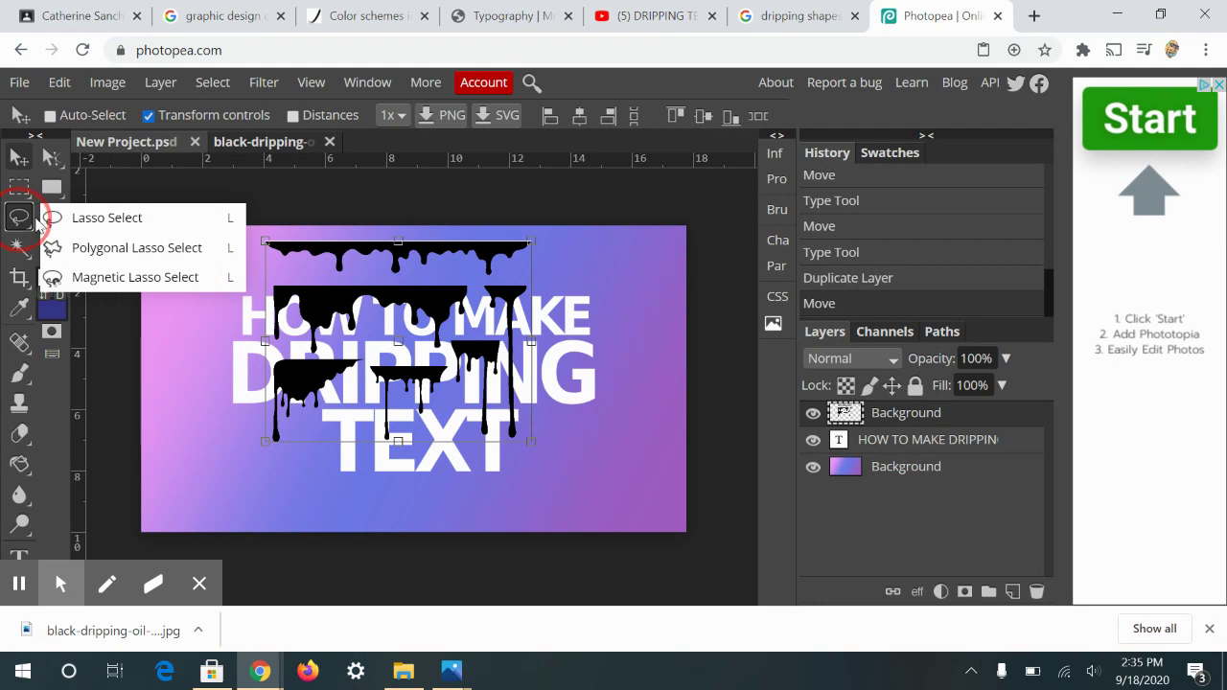
pyautogui.click(57, 223)
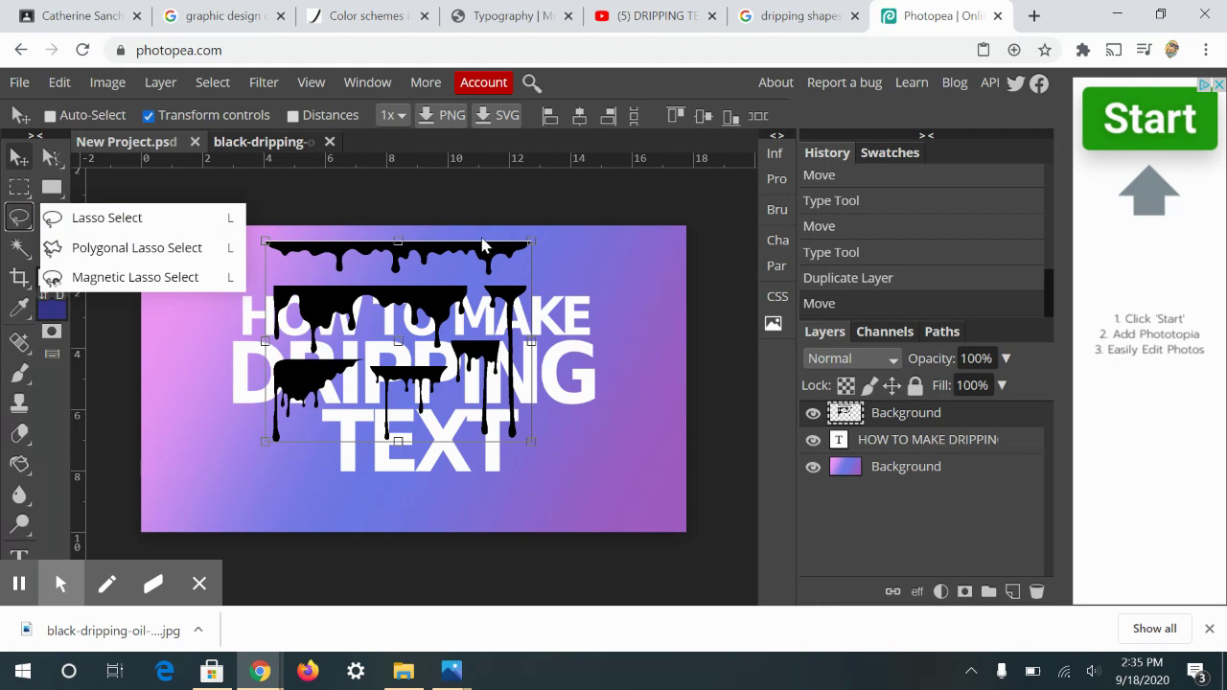
pyautogui.hotkey('ctrl', 'alt', 't')
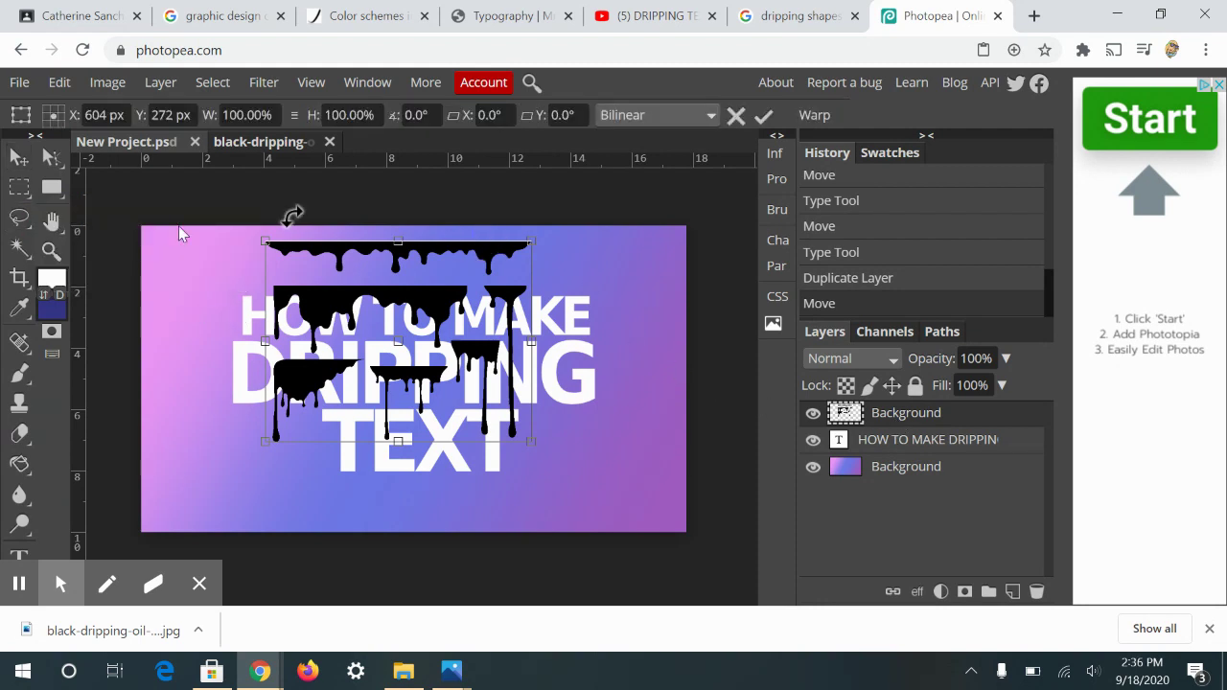
pyautogui.click(19, 218)
pyautogui.click(471, 238)
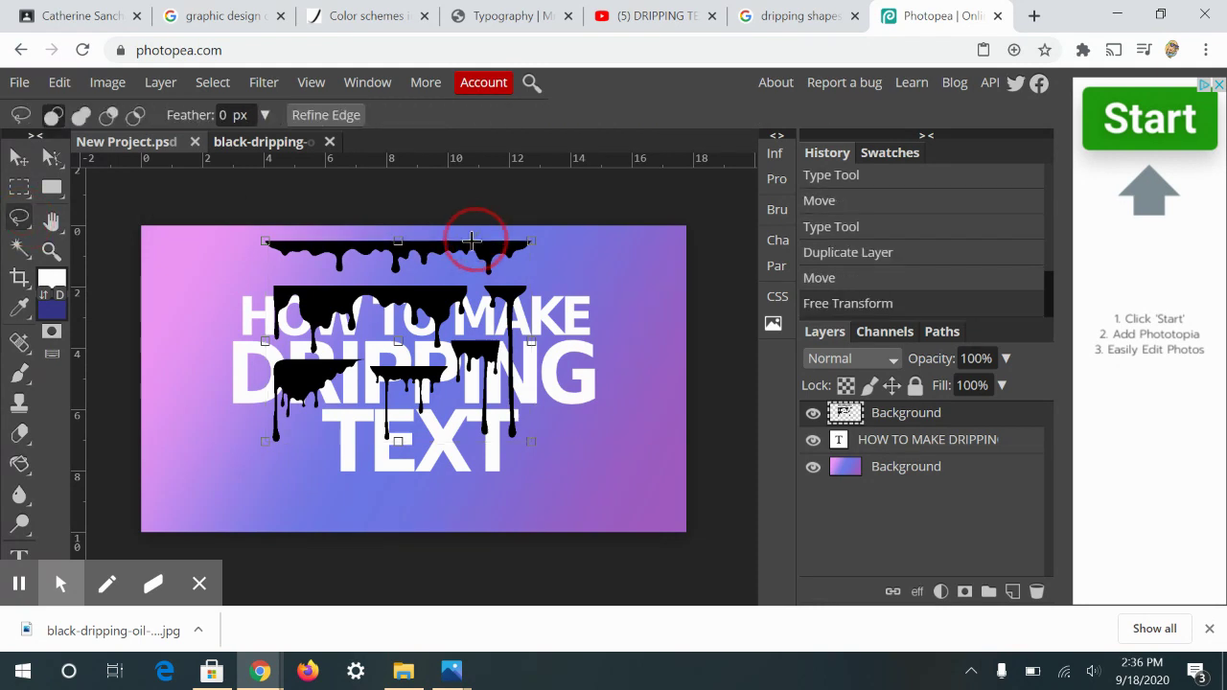
pyautogui.moveTo(471, 254)
pyautogui.mouseDown()
pyautogui.moveTo(478, 276)
pyautogui.moveTo(494, 277)
pyautogui.moveTo(533, 263)
pyautogui.moveTo(542, 244)
pyautogui.moveTo(513, 229)
pyautogui.moveTo(471, 254)
pyautogui.mouseUp()
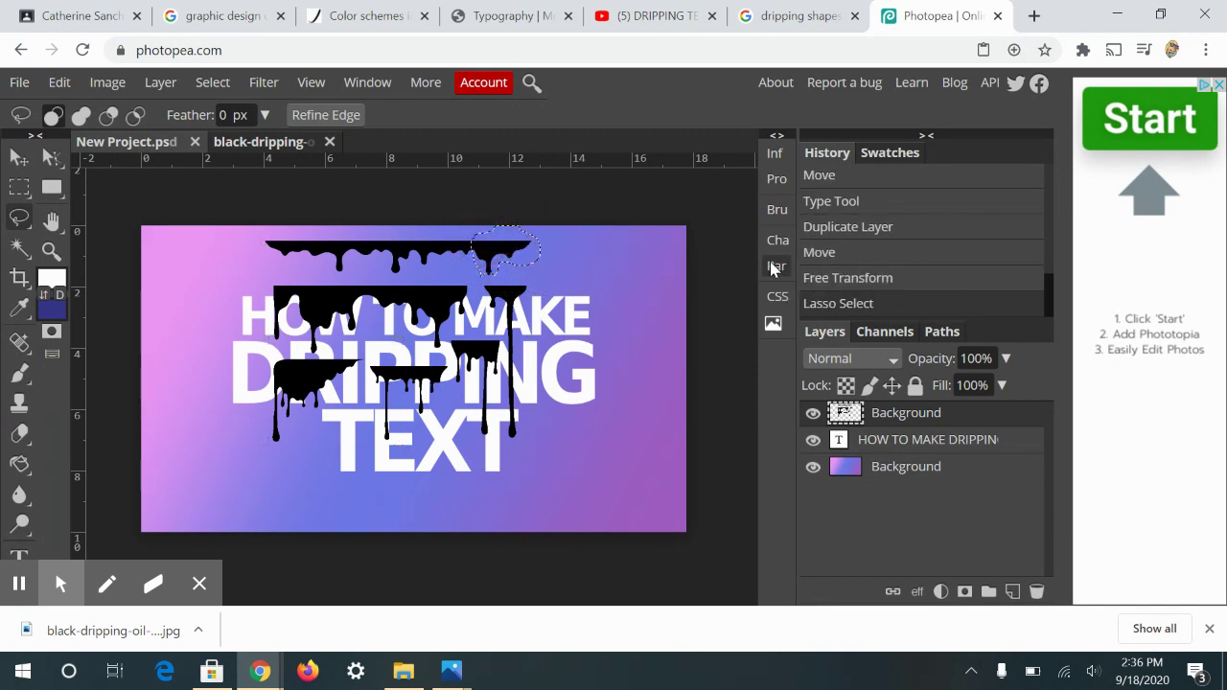
pyautogui.hotkey('ctrl', 'v')
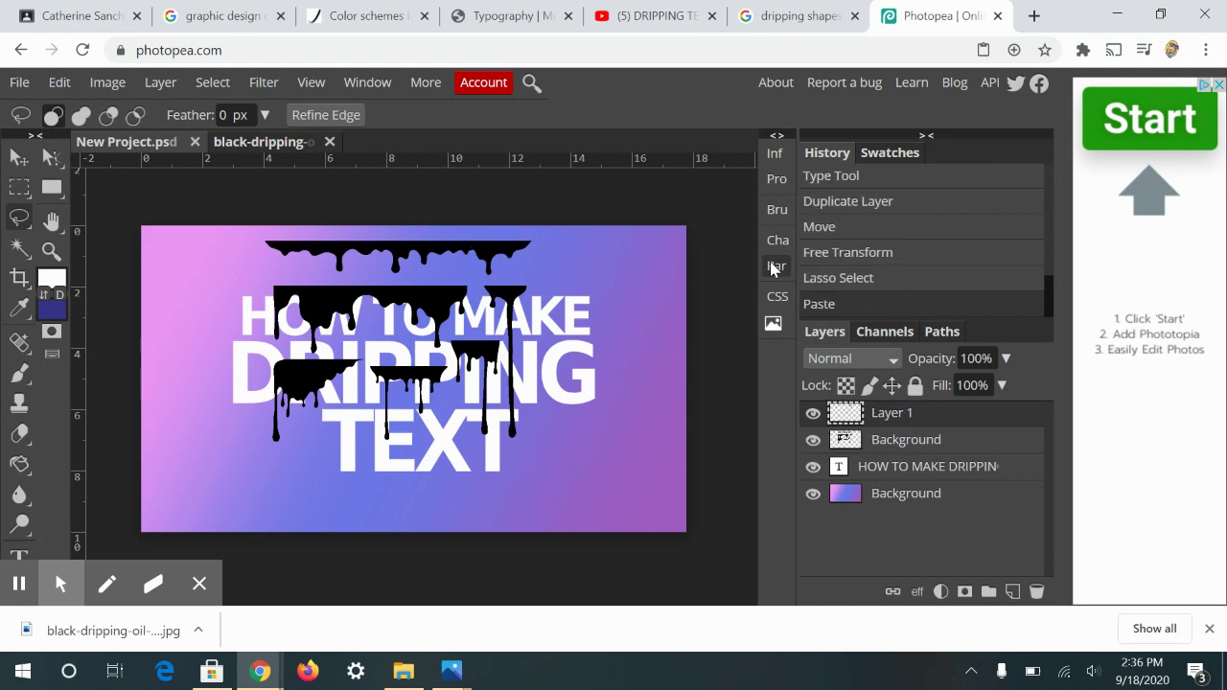
# Hide the full drip layer, move Layer 1's drip under the G of DRIPPING and narrow it
pyautogui.click(812, 441)
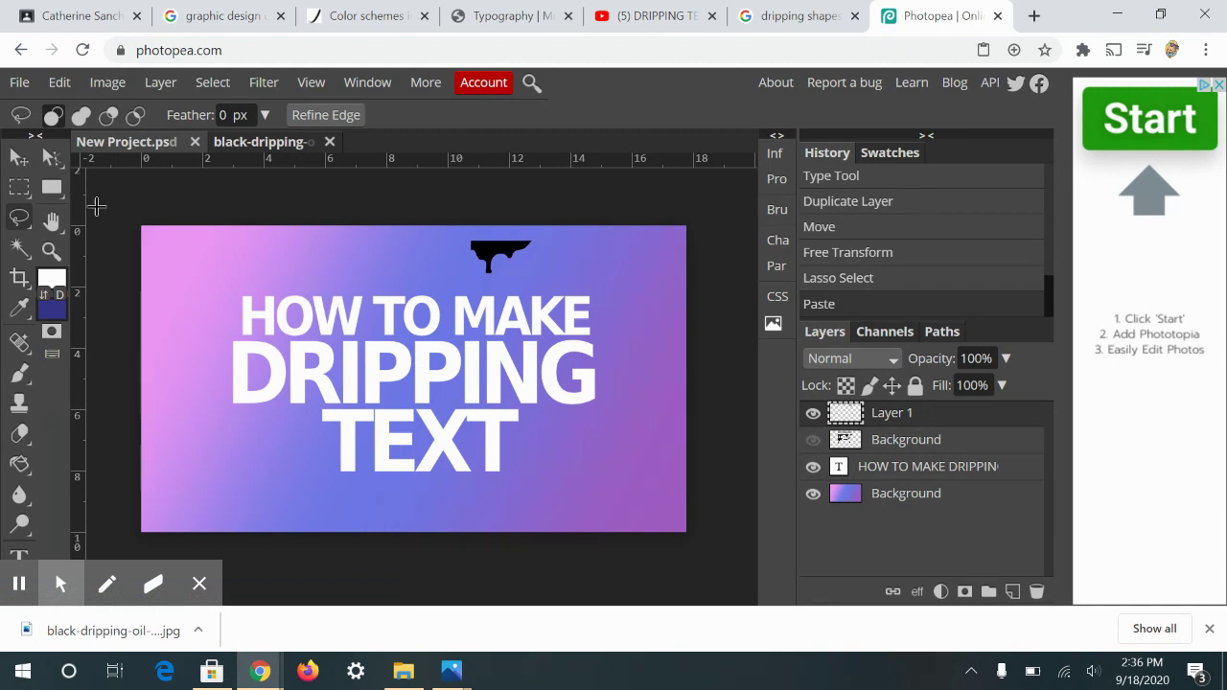
pyautogui.click(18, 157)
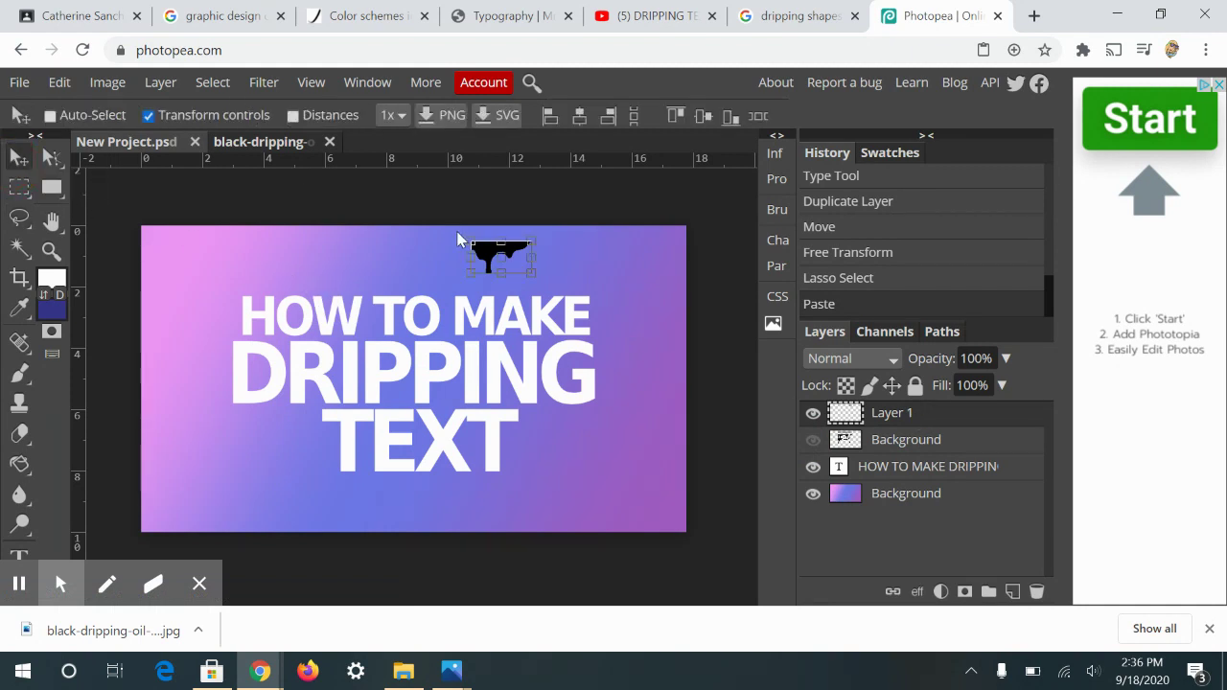
pyautogui.moveTo(483, 259); pyautogui.dragTo(553, 408)
pyautogui.hotkey('ctrl', 't')
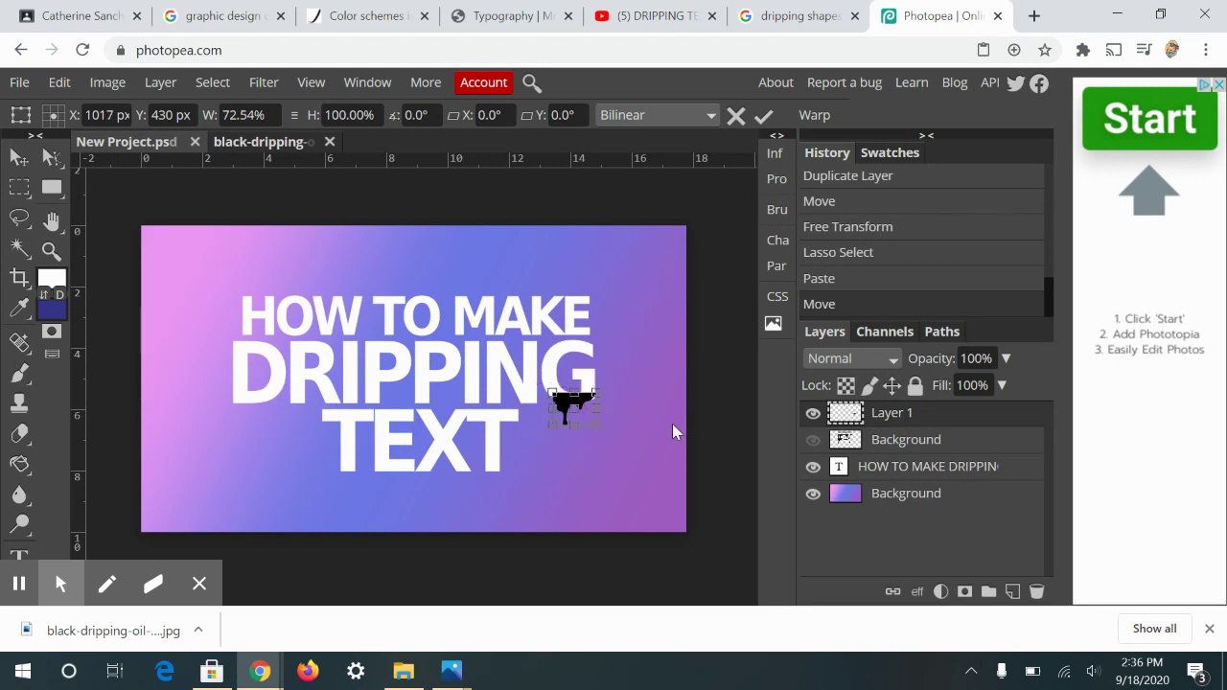
pyautogui.click(940, 425)
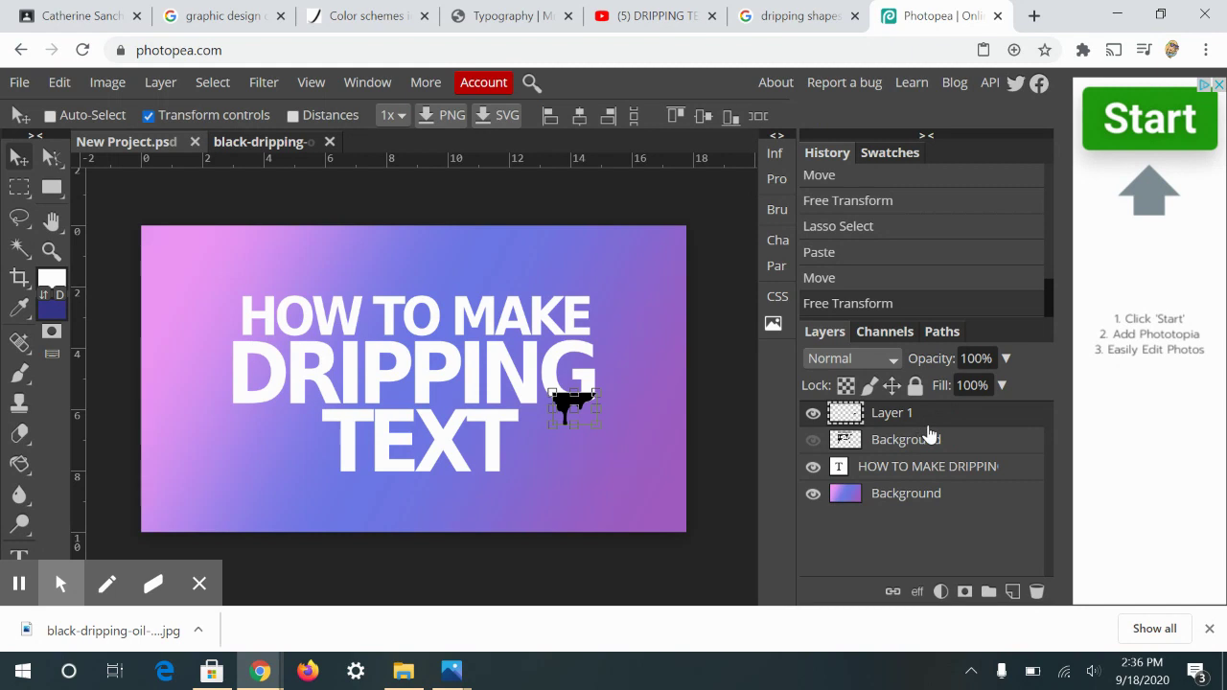
# Add a Color Overlay to Layer 1 using white sampled from the title text
pyautogui.click(916, 592)
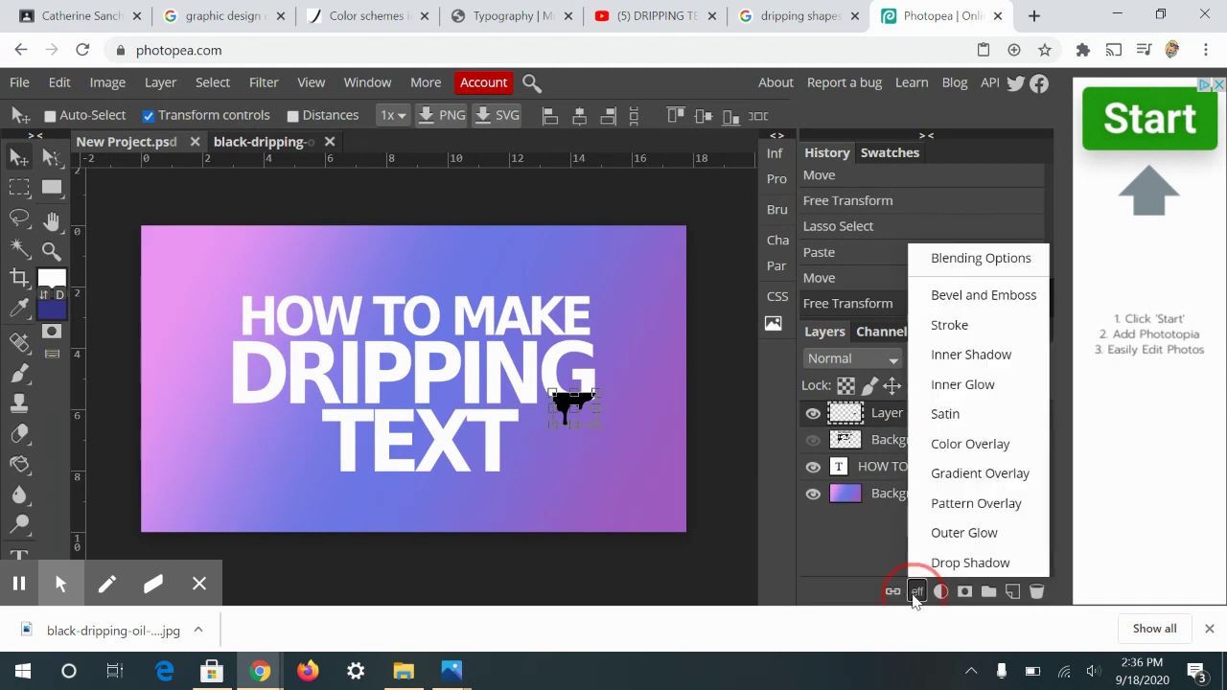
pyautogui.click(978, 260)
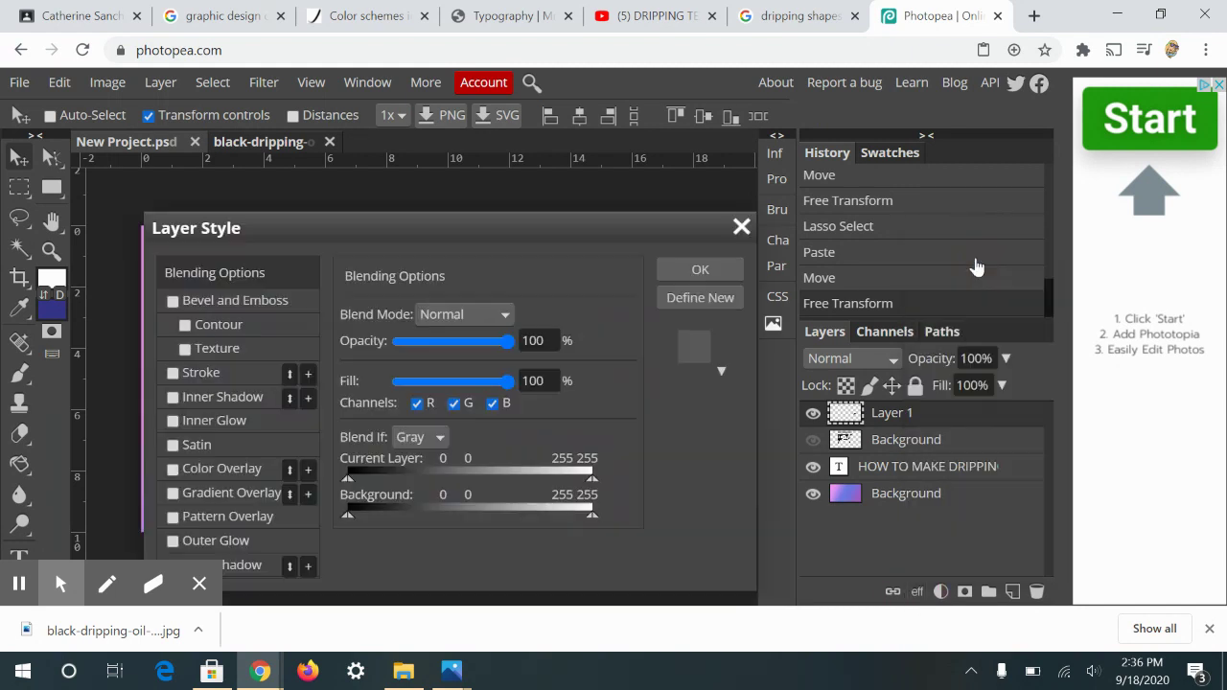
pyautogui.moveTo(343, 227); pyautogui.dragTo(827, 142)
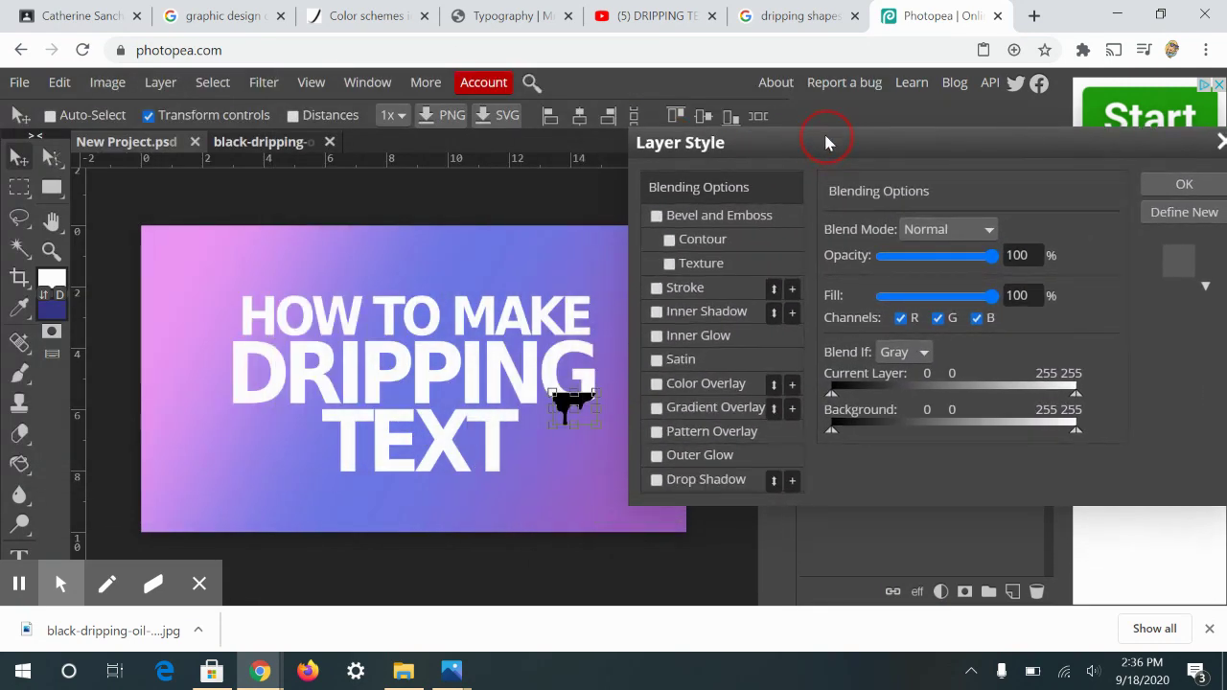
pyautogui.click(658, 386)
pyautogui.click(683, 386)
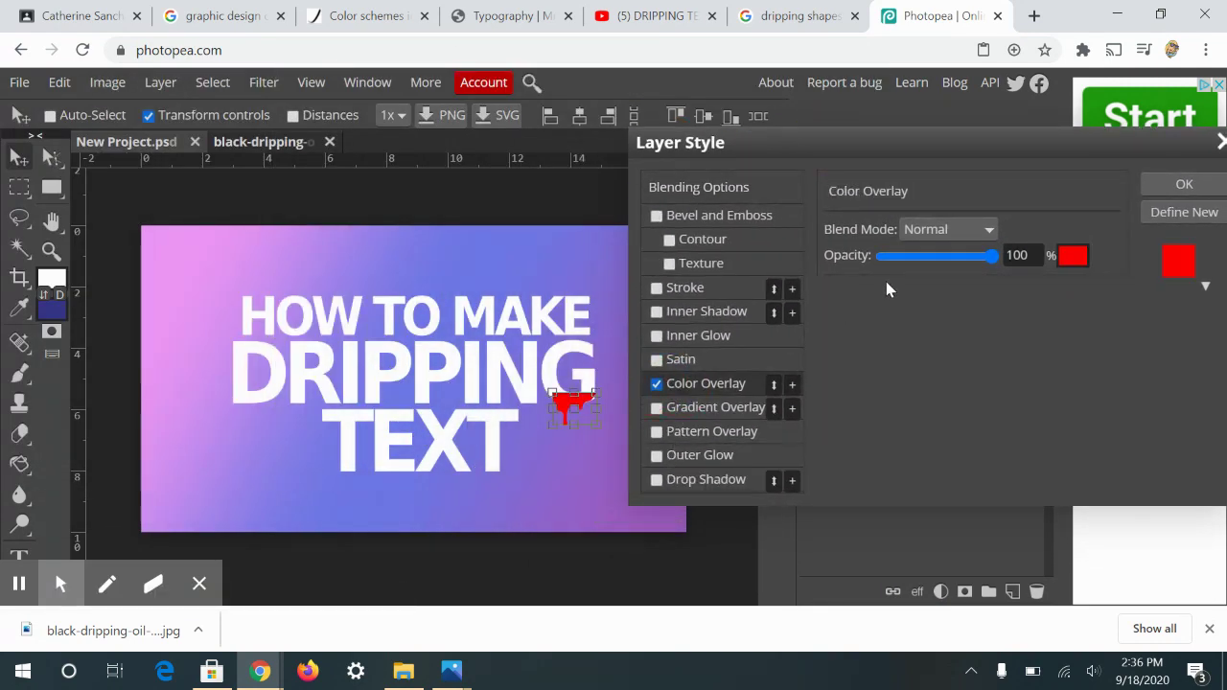
pyautogui.click(1071, 257)
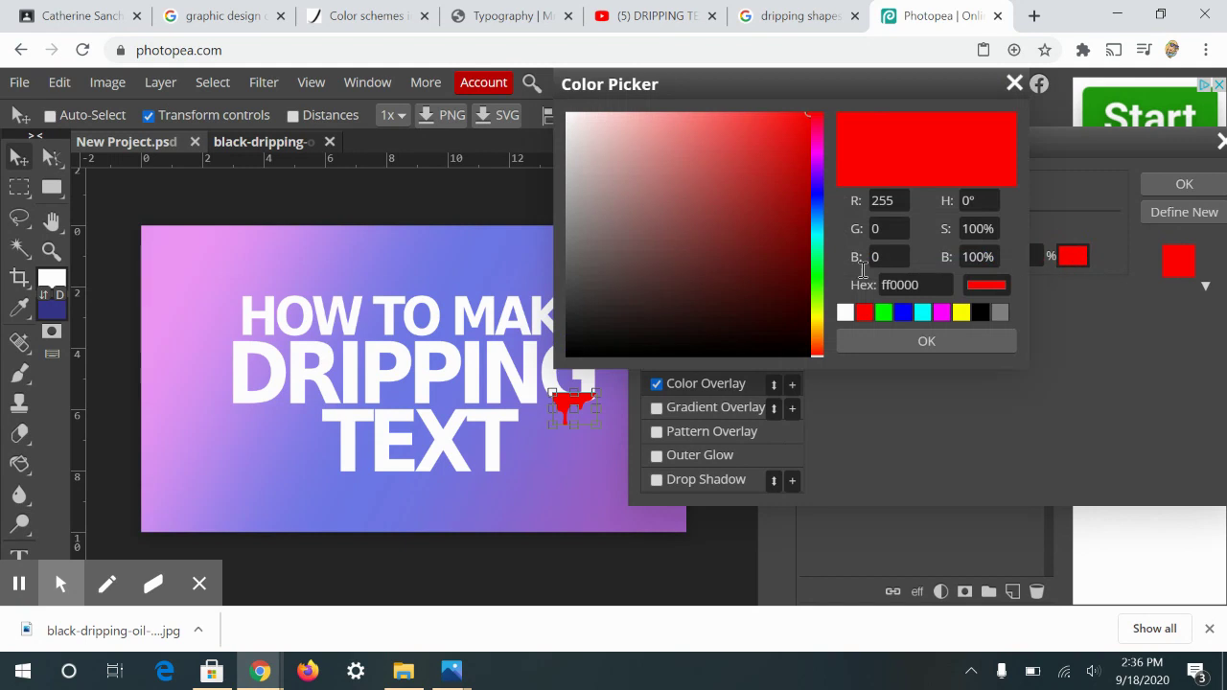
pyautogui.click(530, 378)
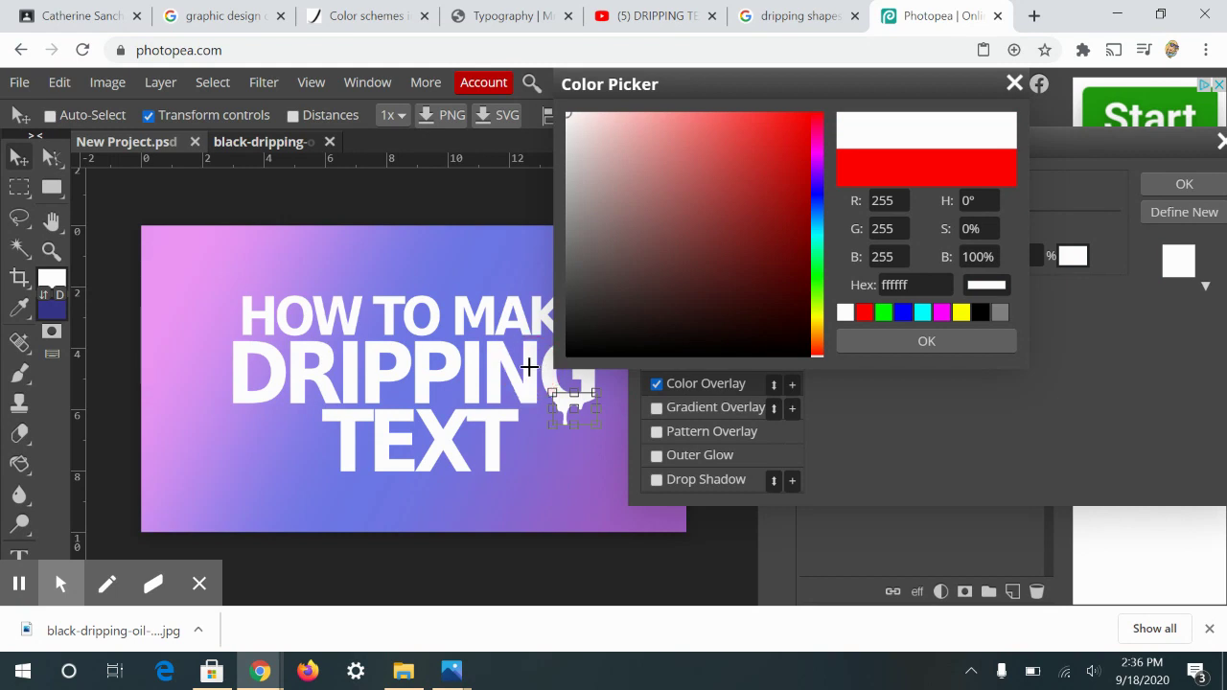
pyautogui.click(869, 343)
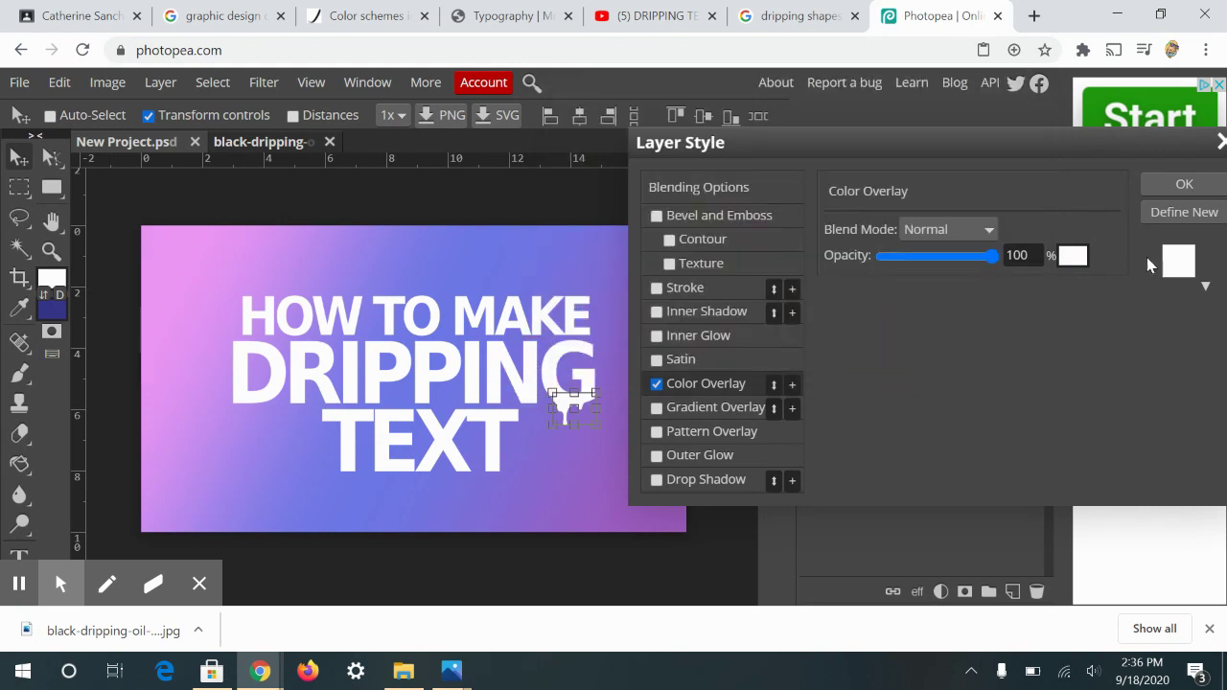
pyautogui.click(1184, 184)
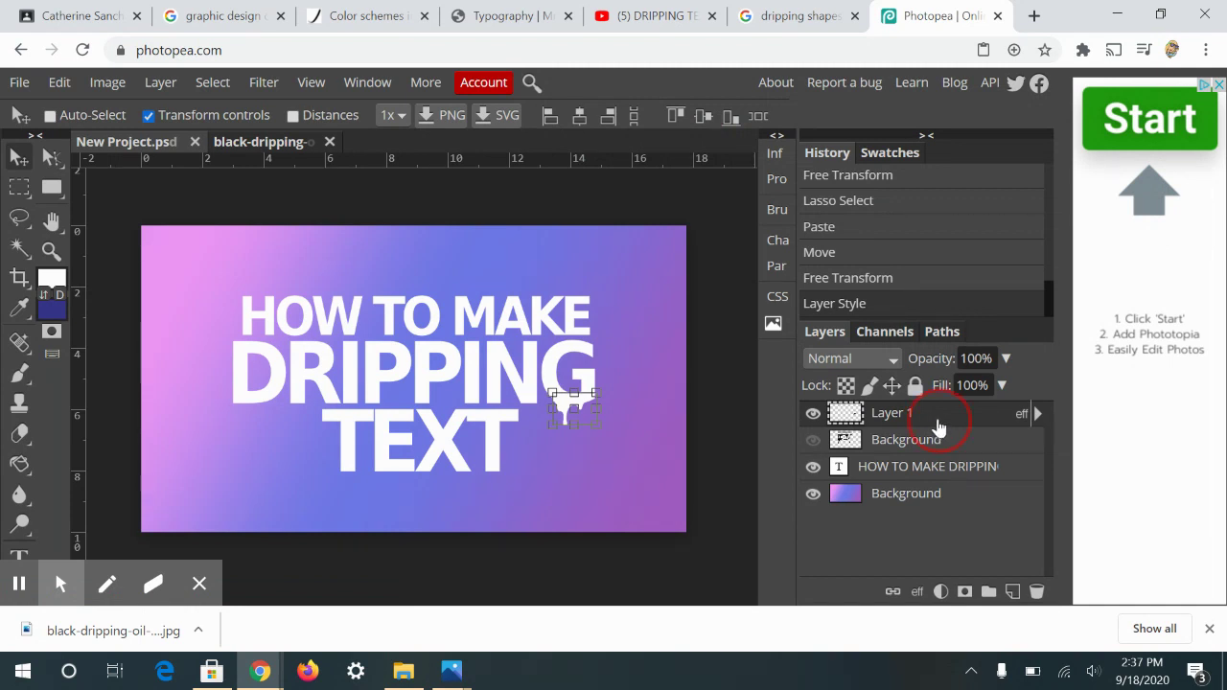
# Move the drip layer below the title text layer and nudge it left under the G
pyautogui.moveTo(938, 425); pyautogui.dragTo(916, 479)
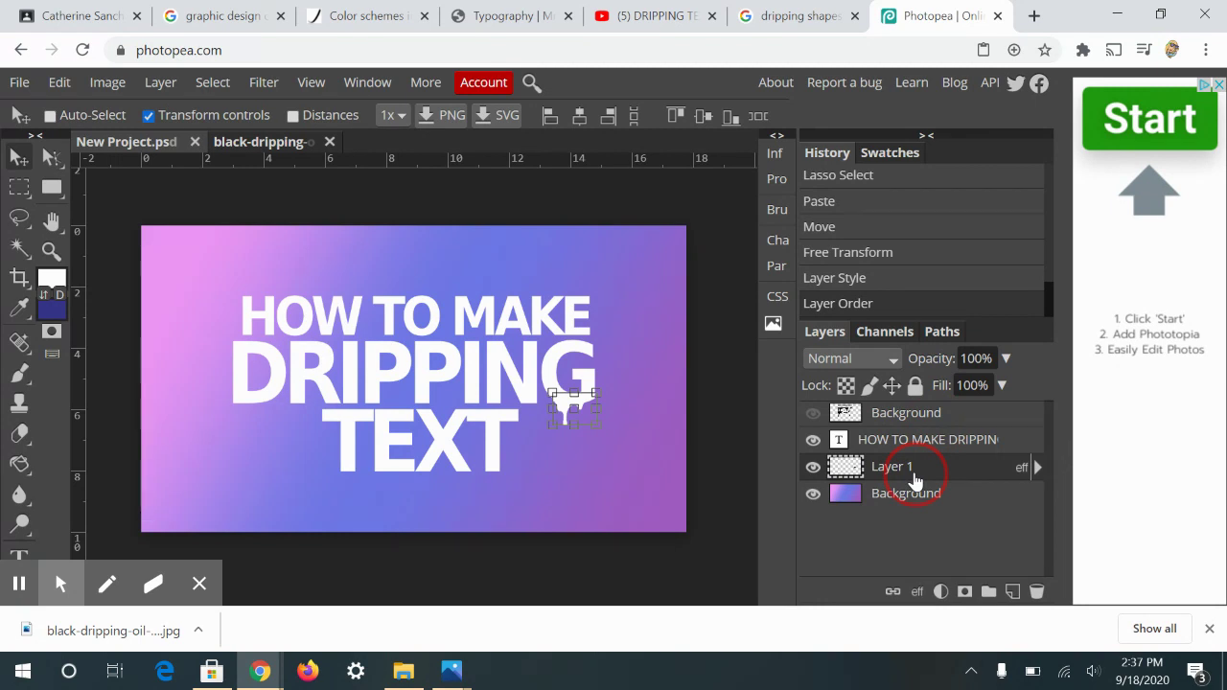
pyautogui.click(573, 407)
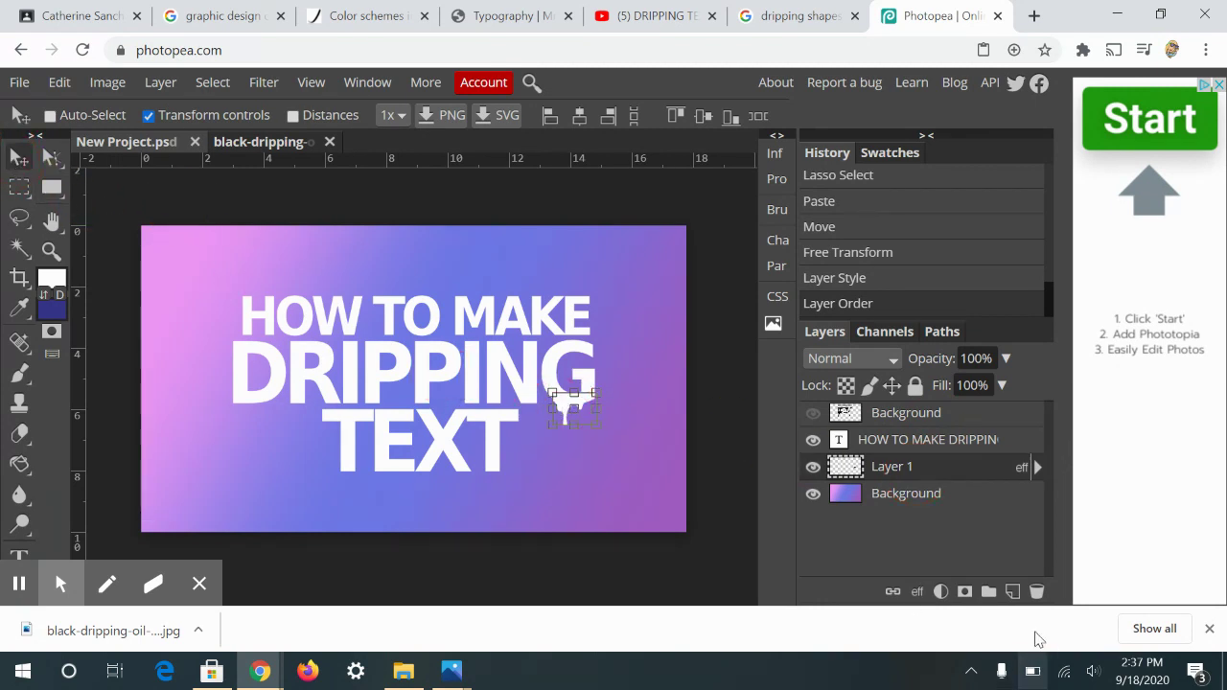
pyautogui.click(933, 502)
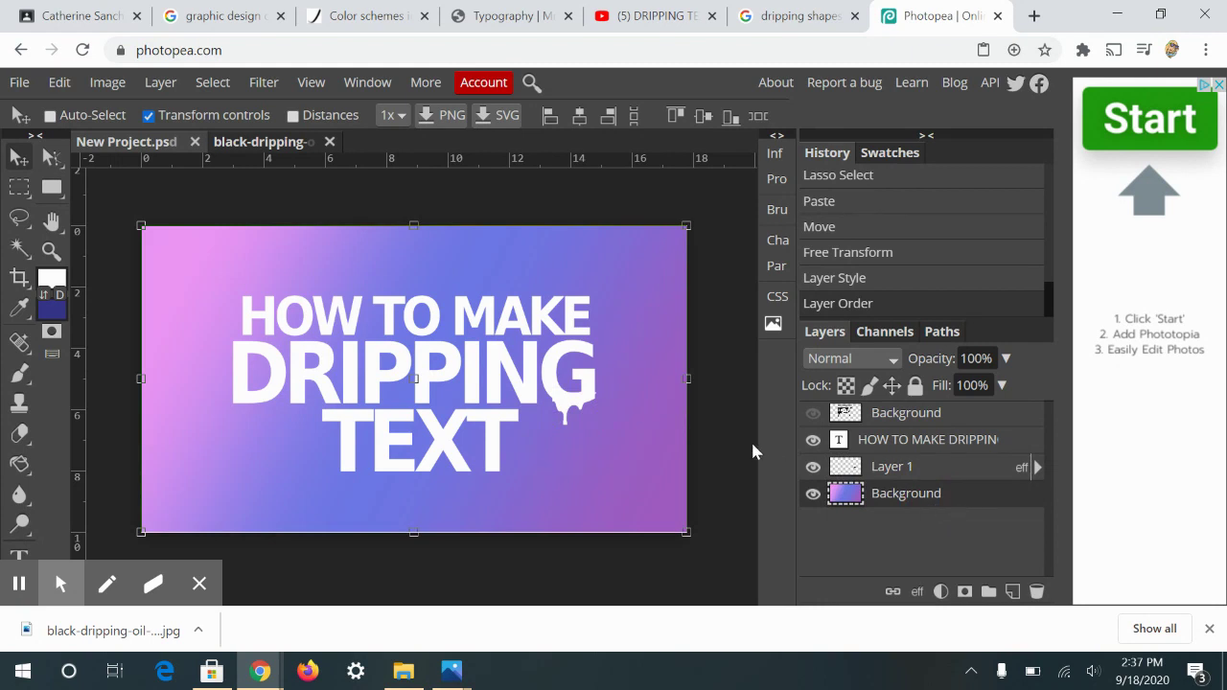
pyautogui.click(935, 468)
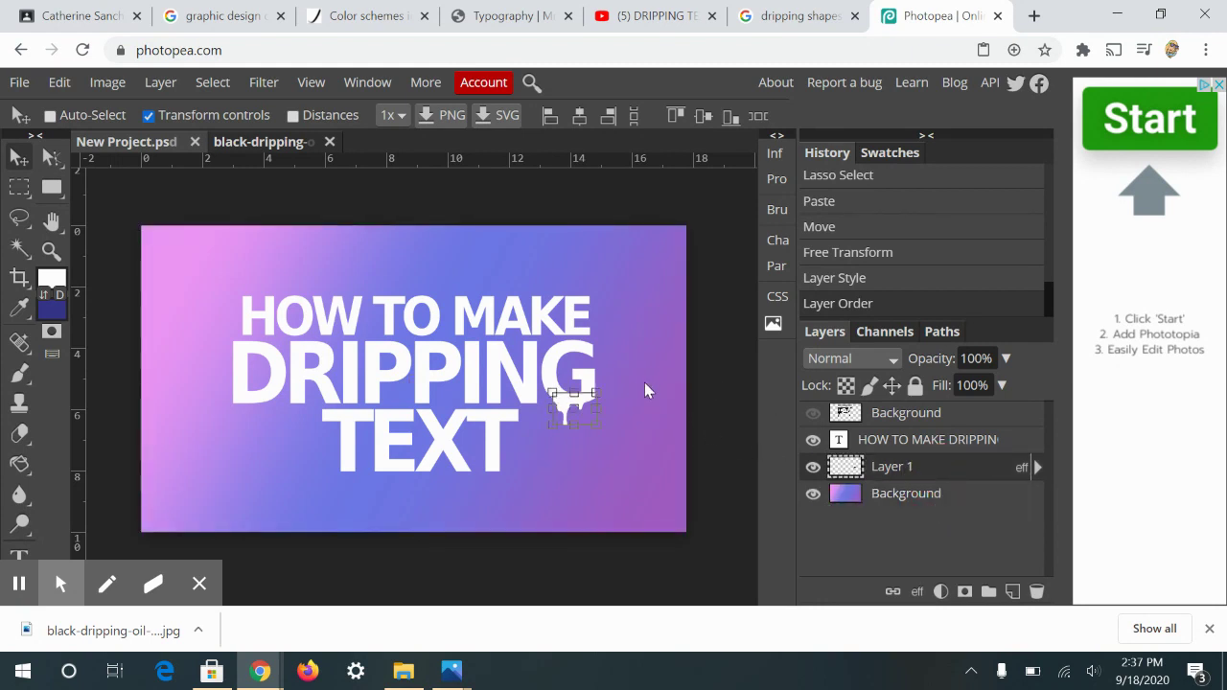
pyautogui.moveTo(599, 401); pyautogui.dragTo(553, 409)
# Resize the drip under the G and group its layer into a new folder
pyautogui.hotkey('ctrl', 't')
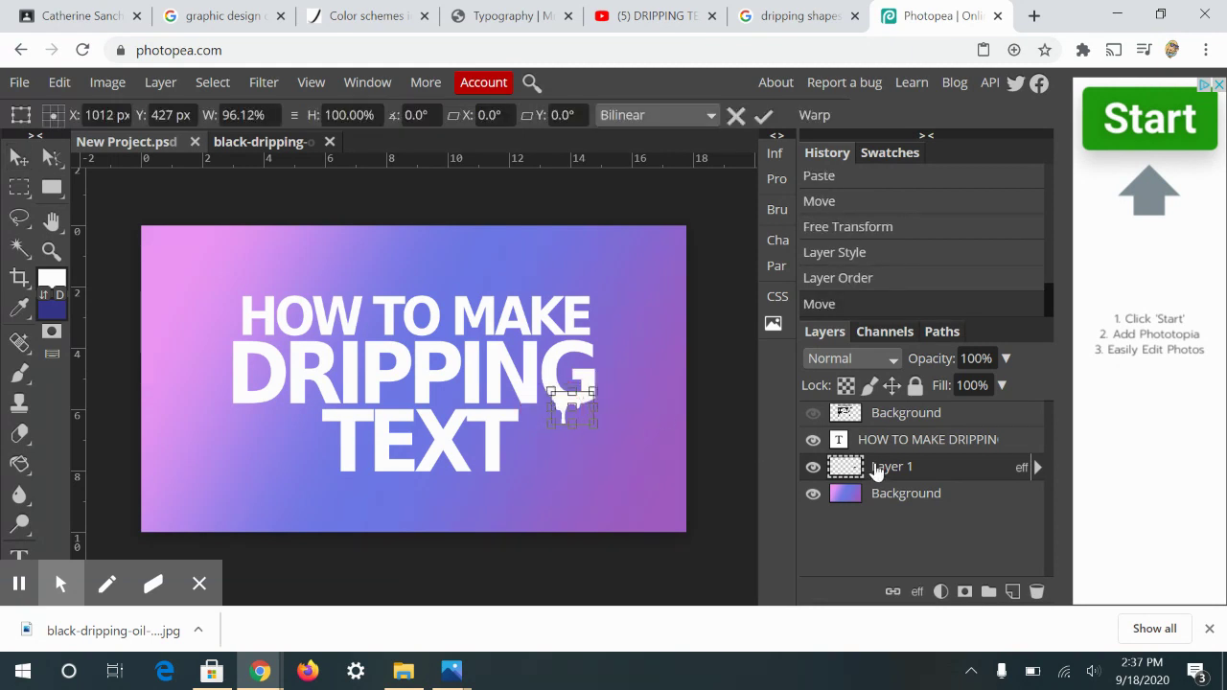
pyautogui.click(902, 500)
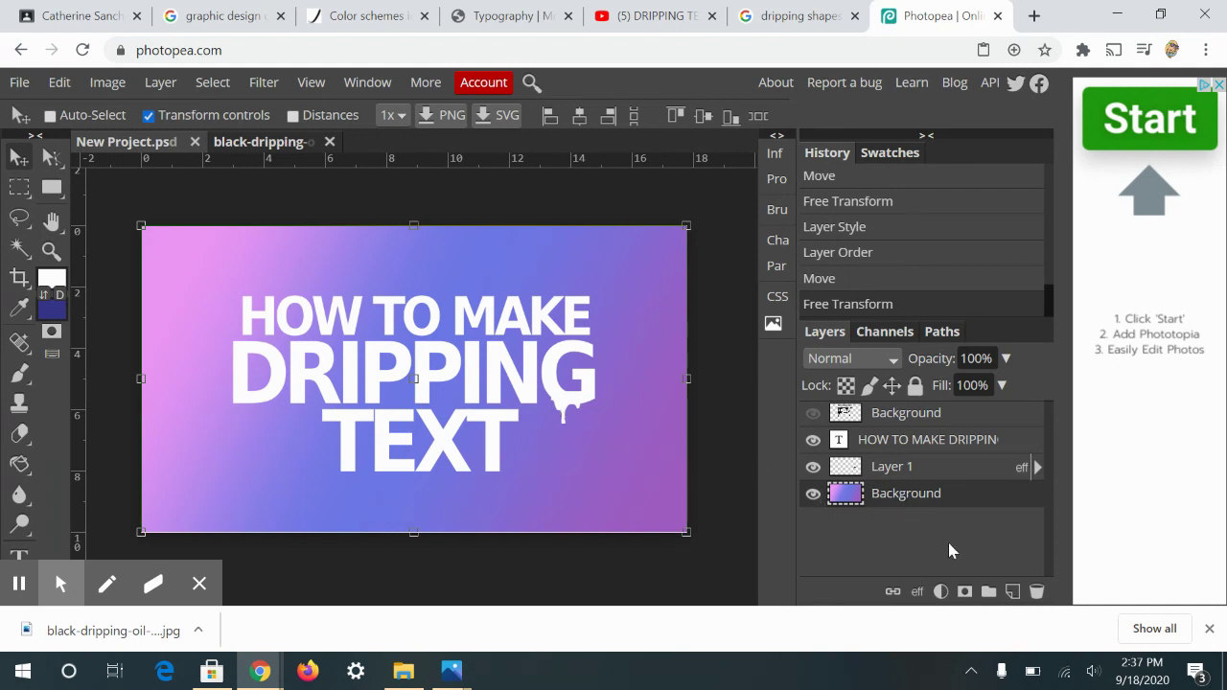
pyautogui.click(916, 470)
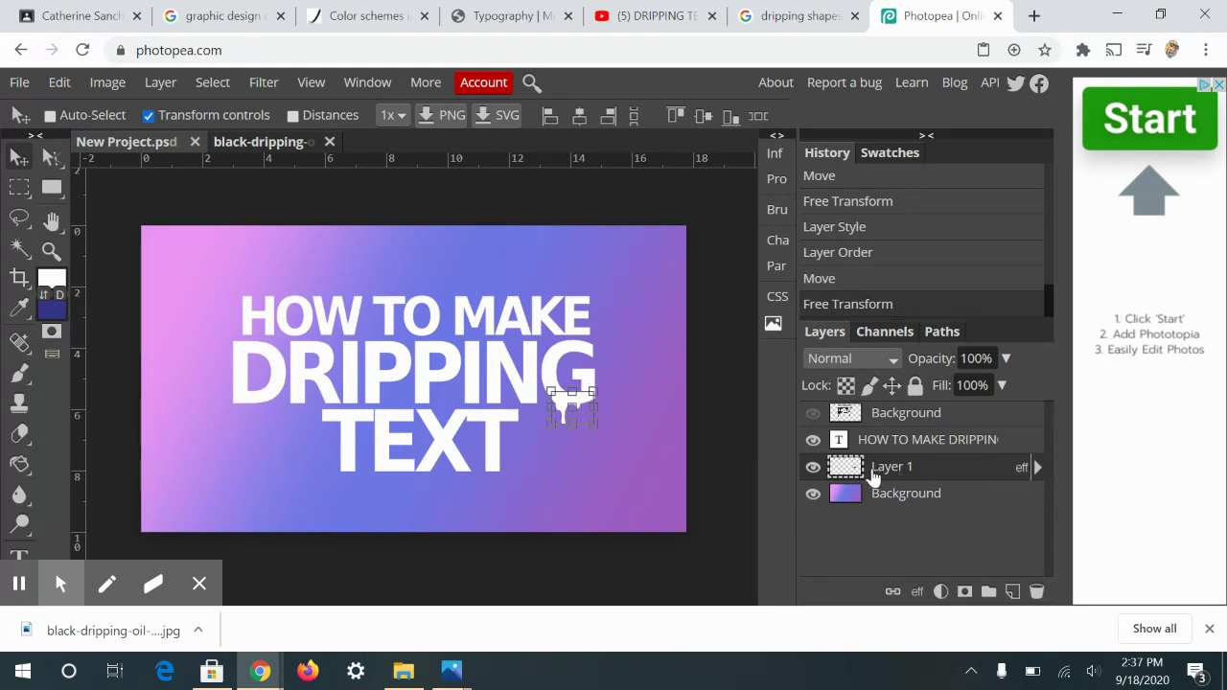
pyautogui.click(988, 592)
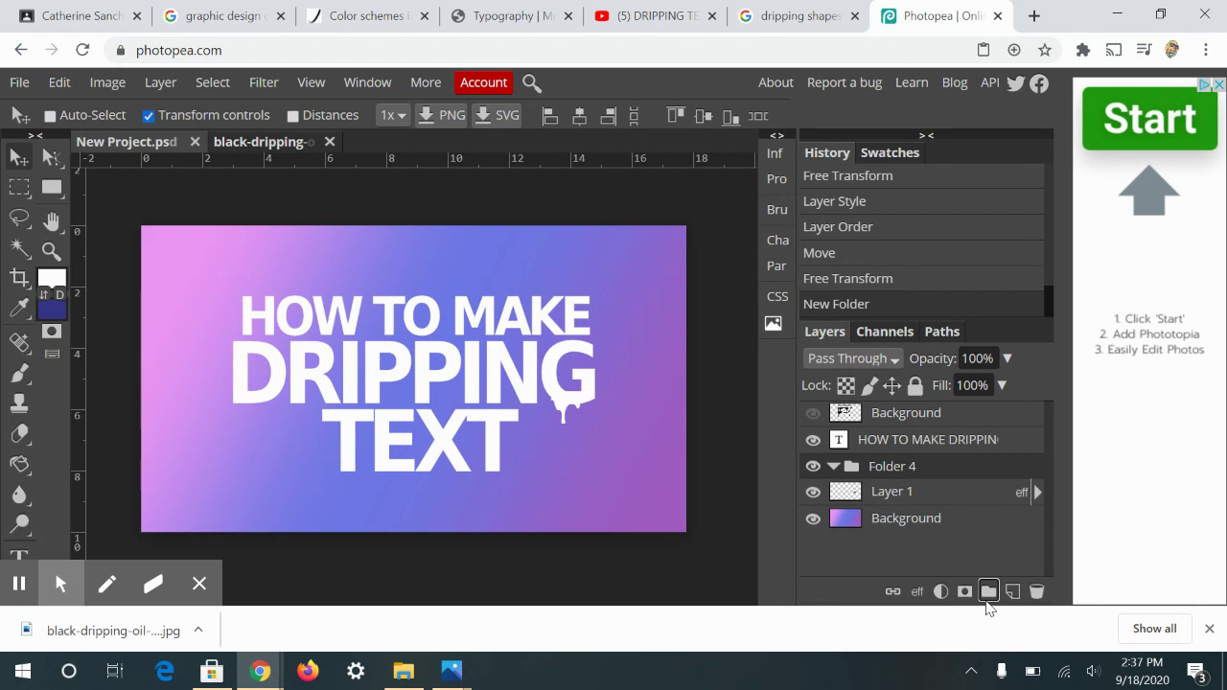
# Rename the new folder to DRIPS and place Layer 1 inside it
pyautogui.doubleClick(877, 468)
pyautogui.write('DRI')
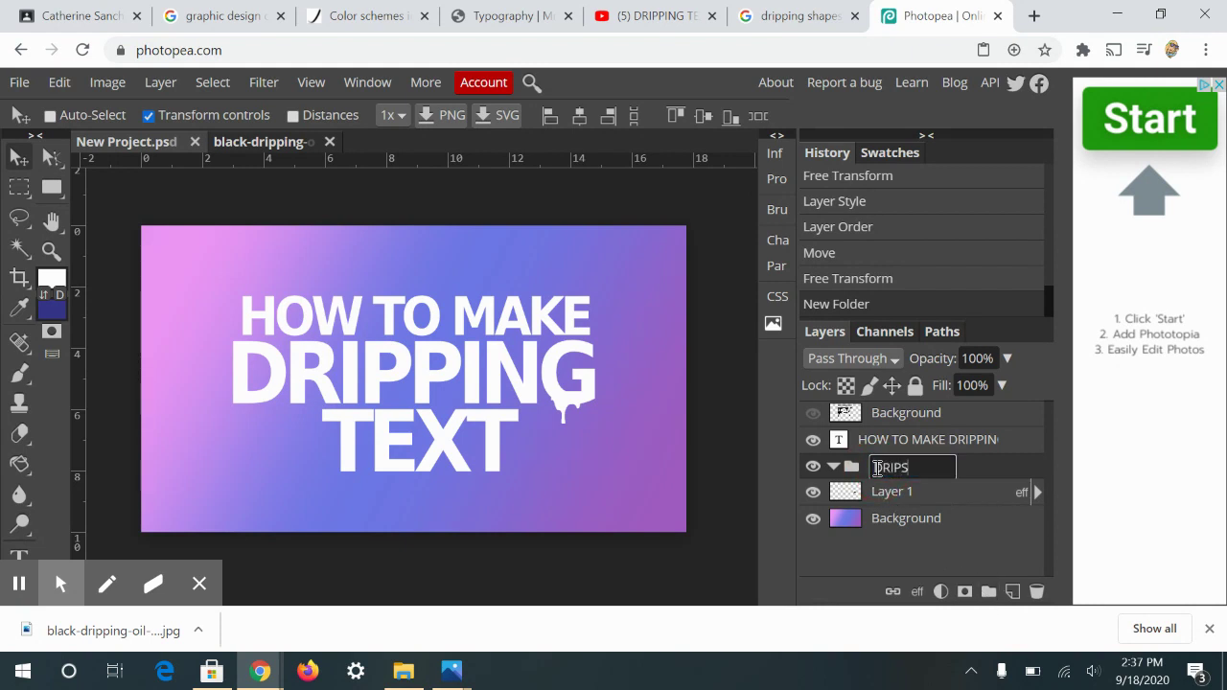
pyautogui.write('PS')
pyautogui.moveTo(904, 500); pyautogui.dragTo(884, 470)
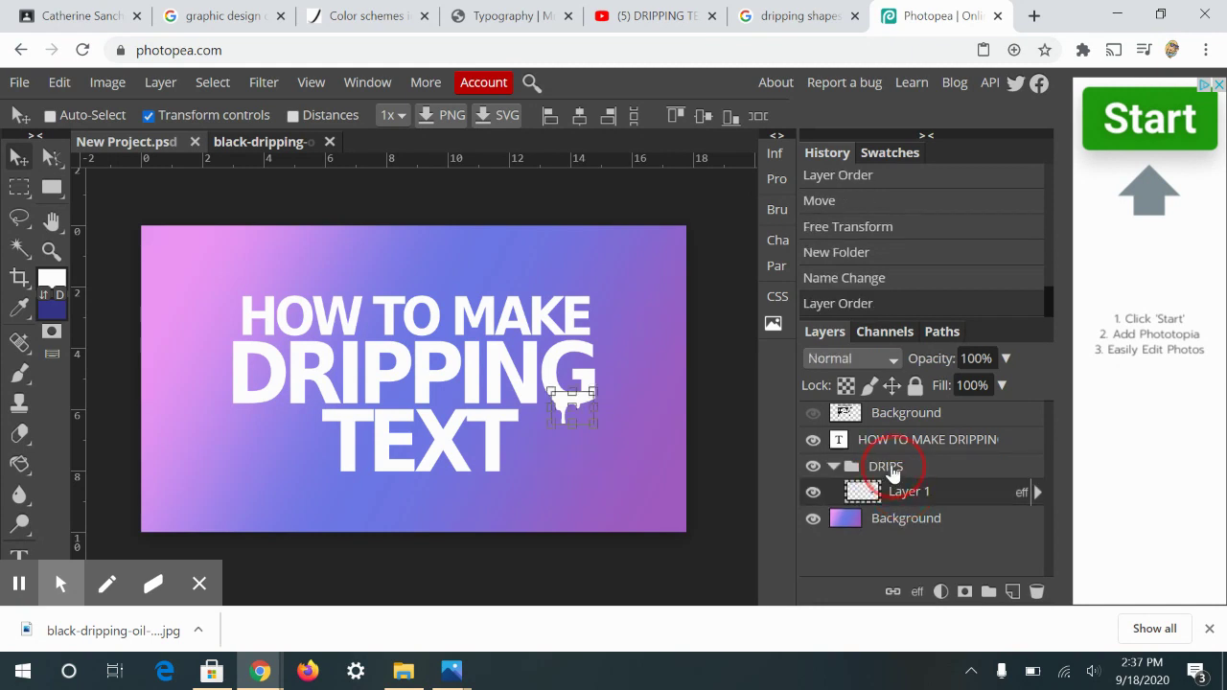
pyautogui.click(889, 470)
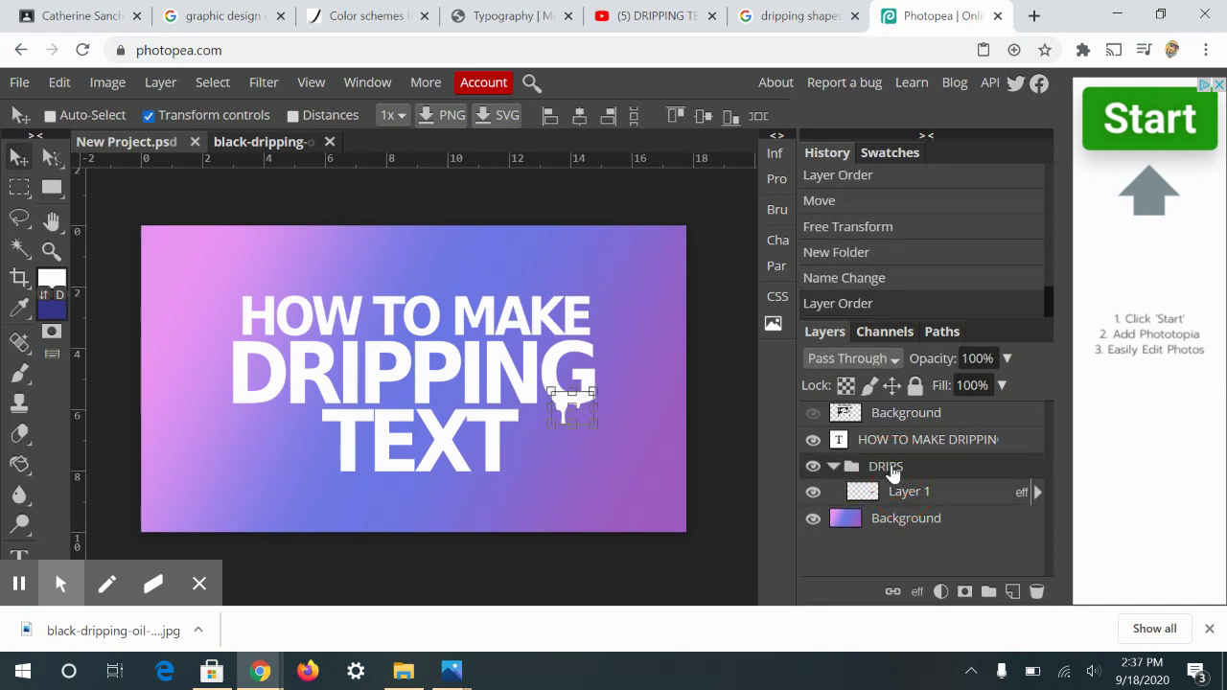
# Give the DRIPS folder a white Color Overlay and show the black drip image again
pyautogui.click(917, 591)
pyautogui.click(961, 447)
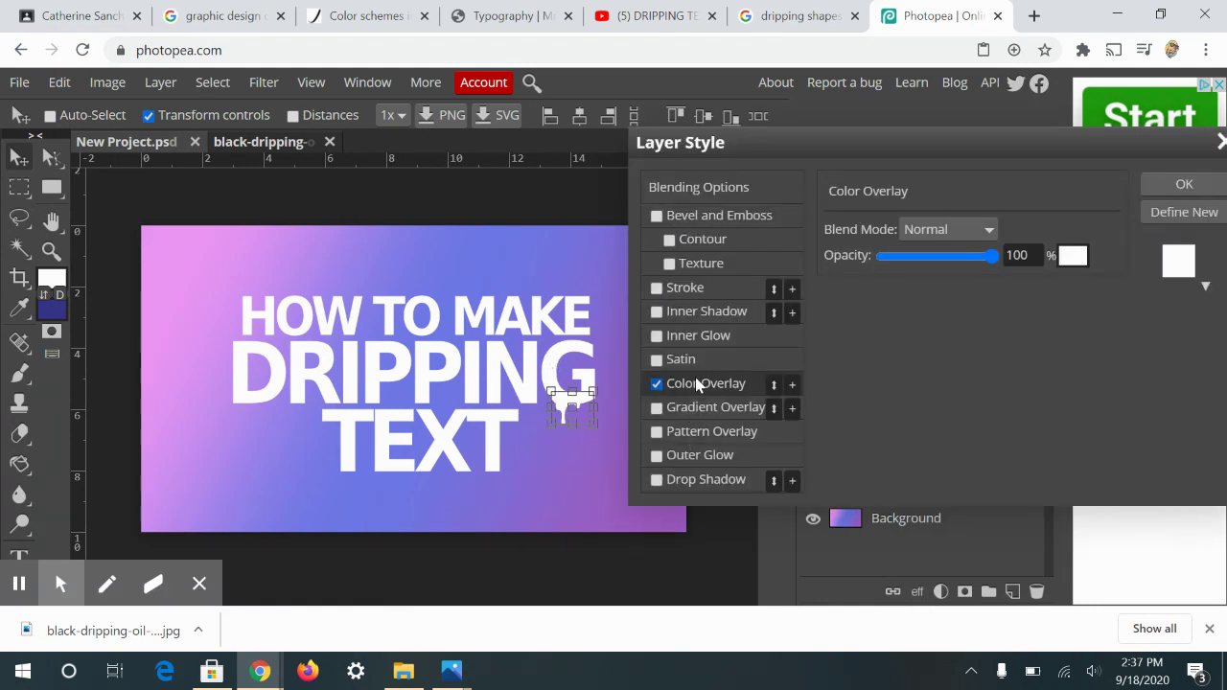
pyautogui.click(1189, 184)
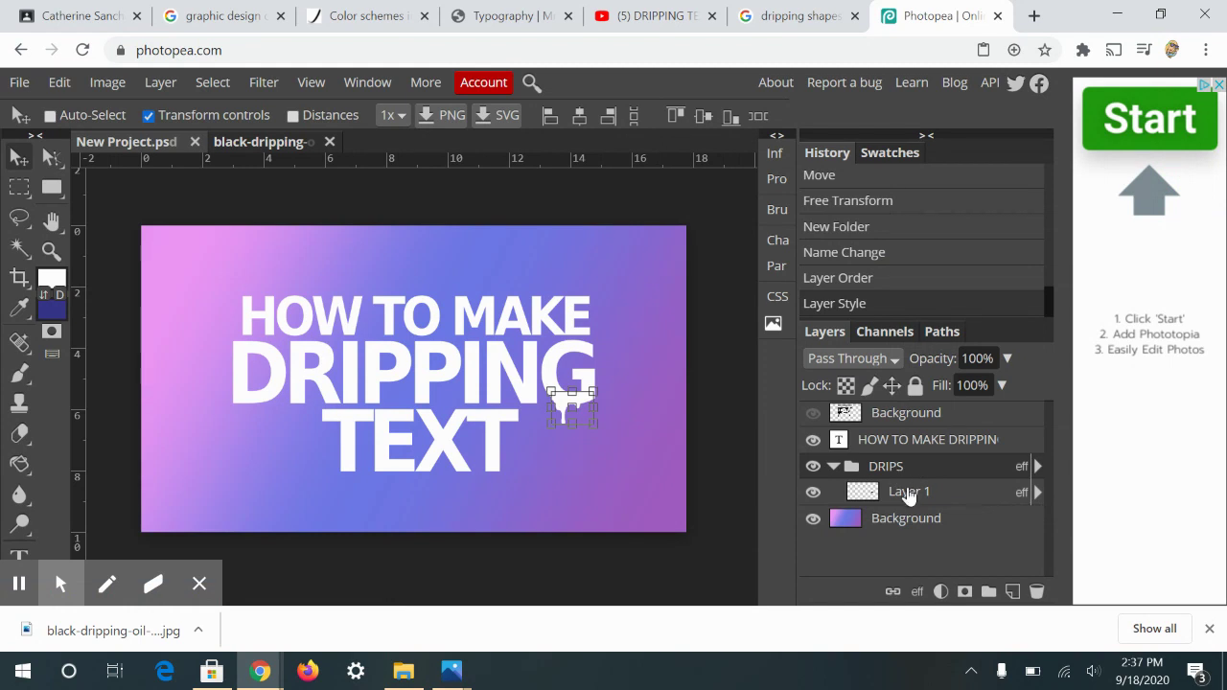
pyautogui.click(813, 412)
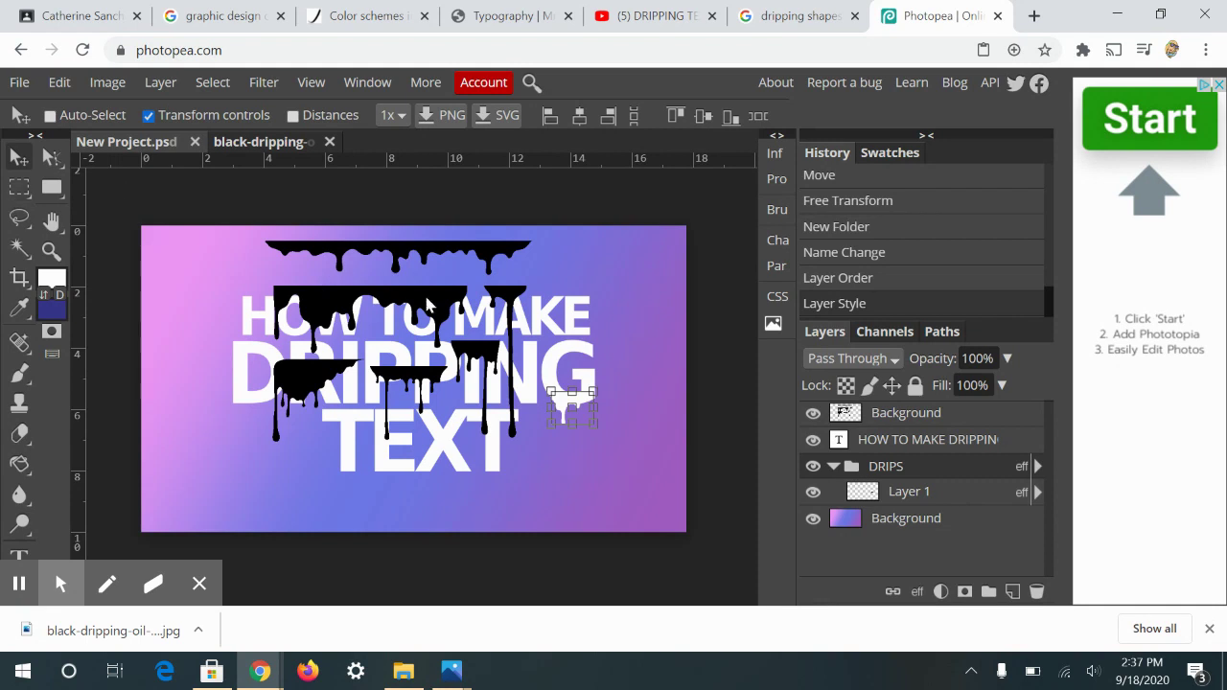
# Lasso another top-strip drip, paste it as Layer 2, and hide the drip image
pyautogui.click(19, 218)
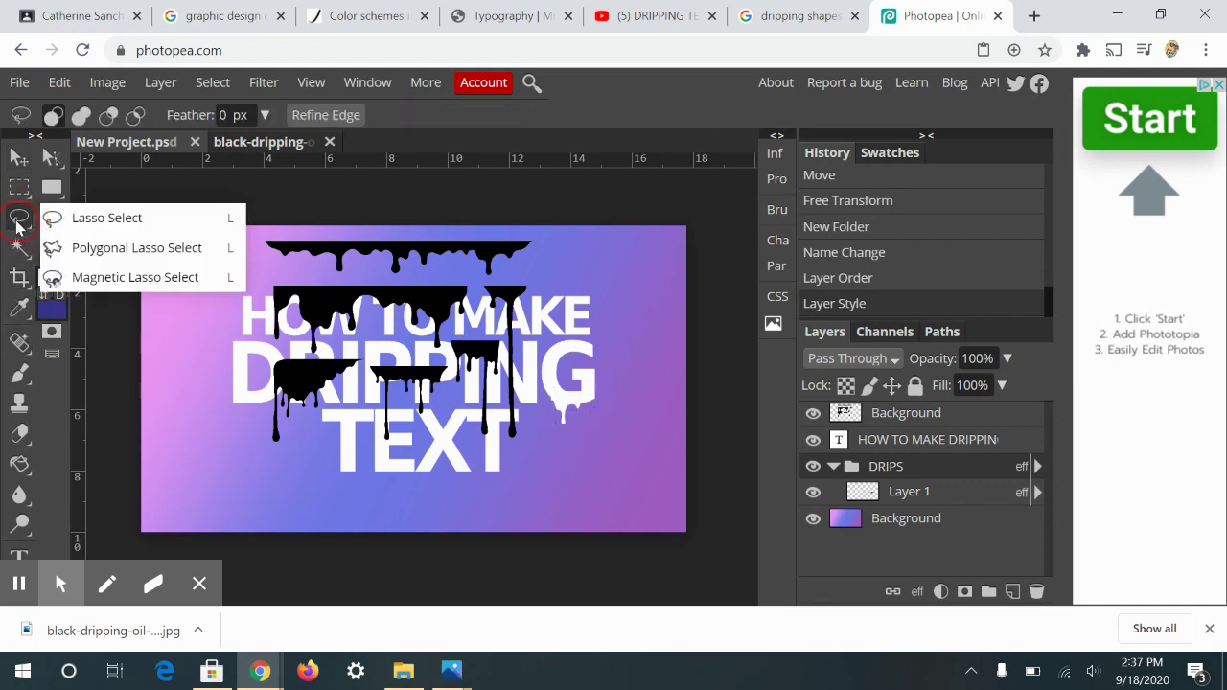
pyautogui.click(96, 214)
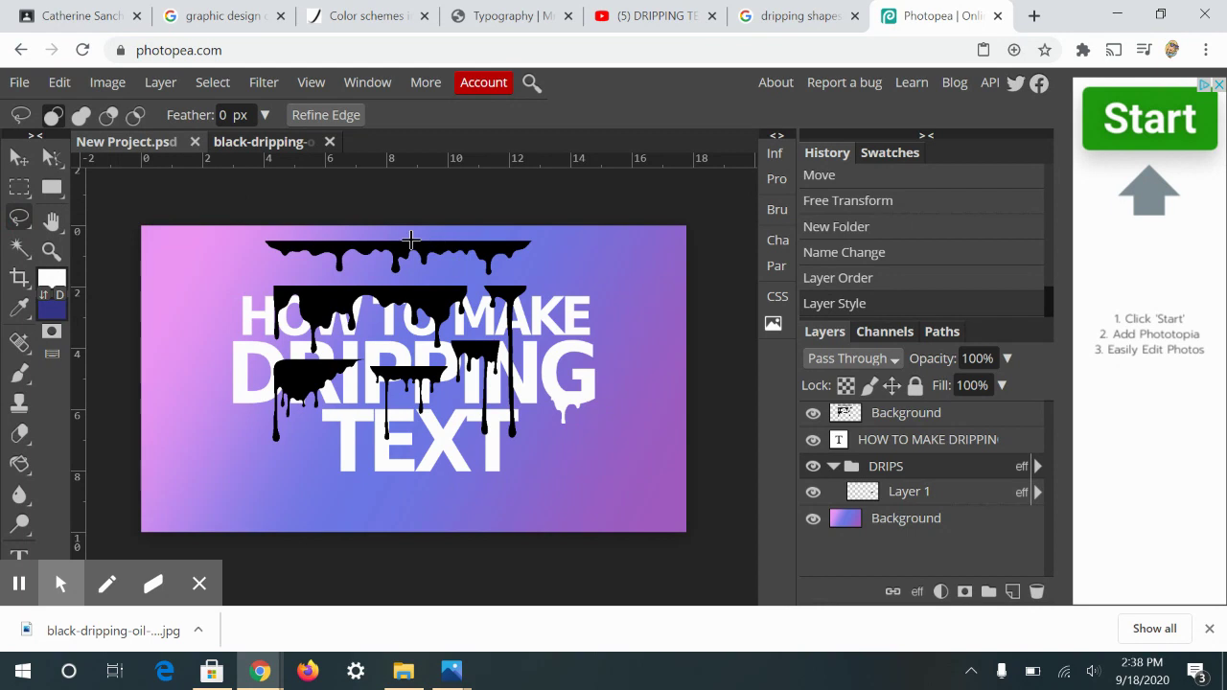
pyautogui.moveTo(384, 228)
pyautogui.mouseDown()
pyautogui.moveTo(395, 278)
pyautogui.moveTo(434, 267)
pyautogui.moveTo(440, 232)
pyautogui.moveTo(390, 233)
pyautogui.mouseUp()
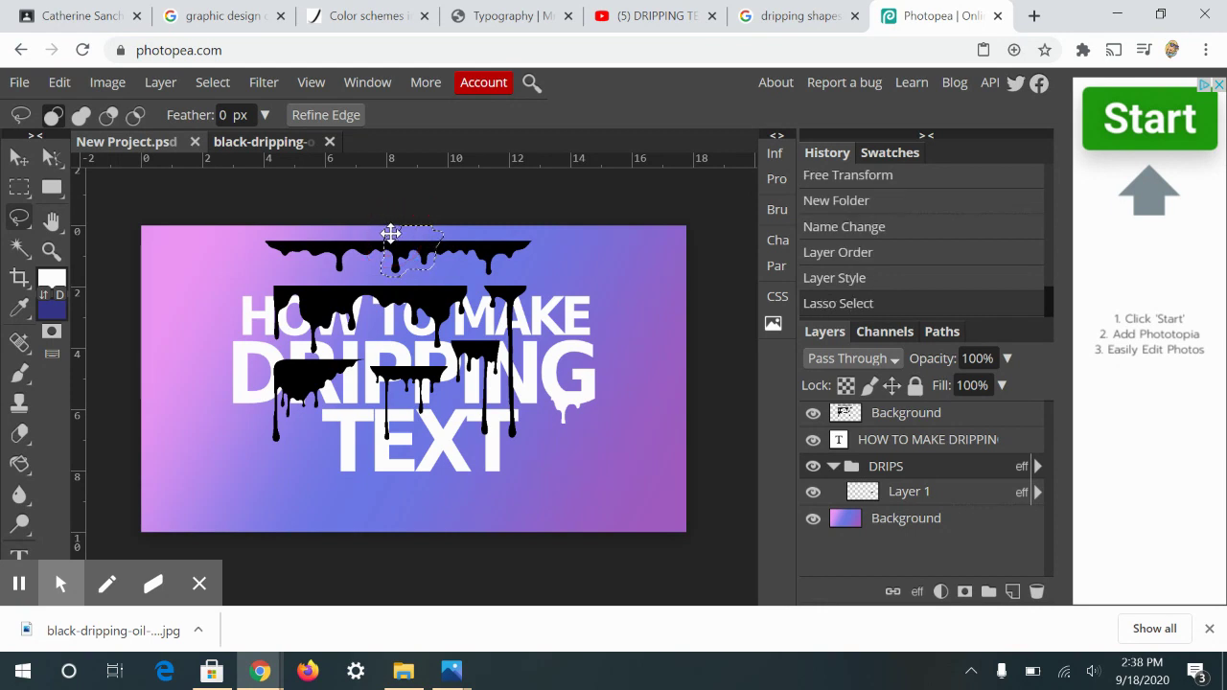
pyautogui.hotkey('ctrl', 'c')
pyautogui.click(916, 422)
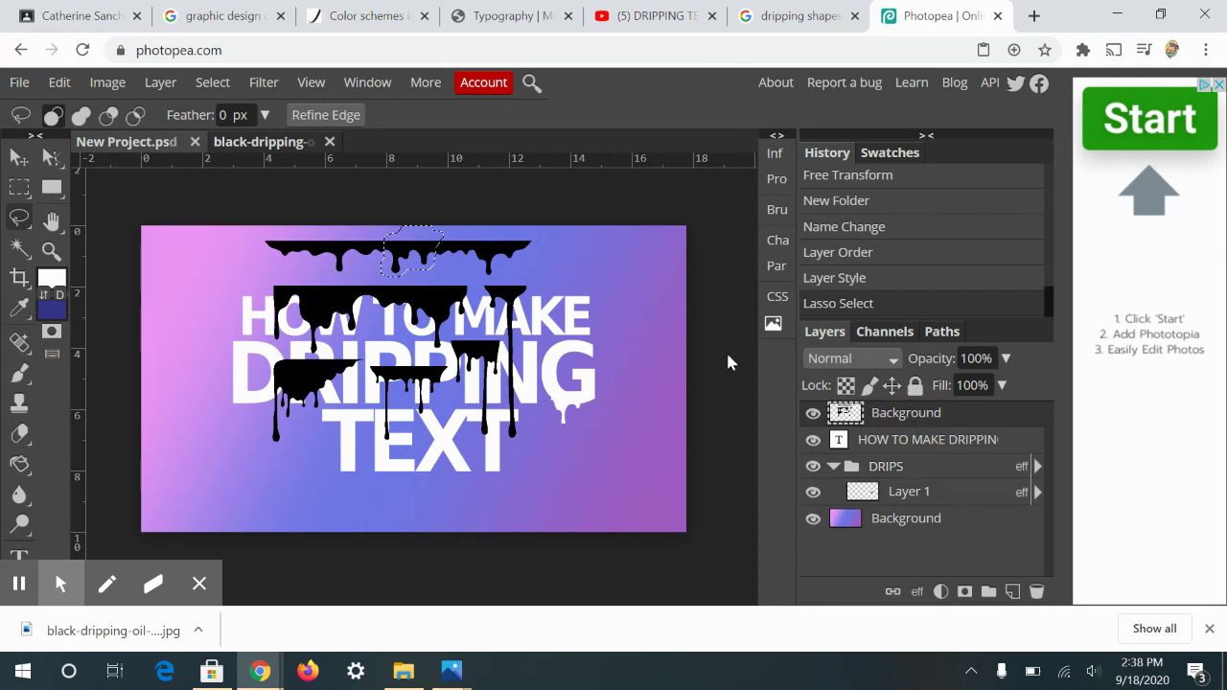
pyautogui.hotkey('ctrl', 'v')
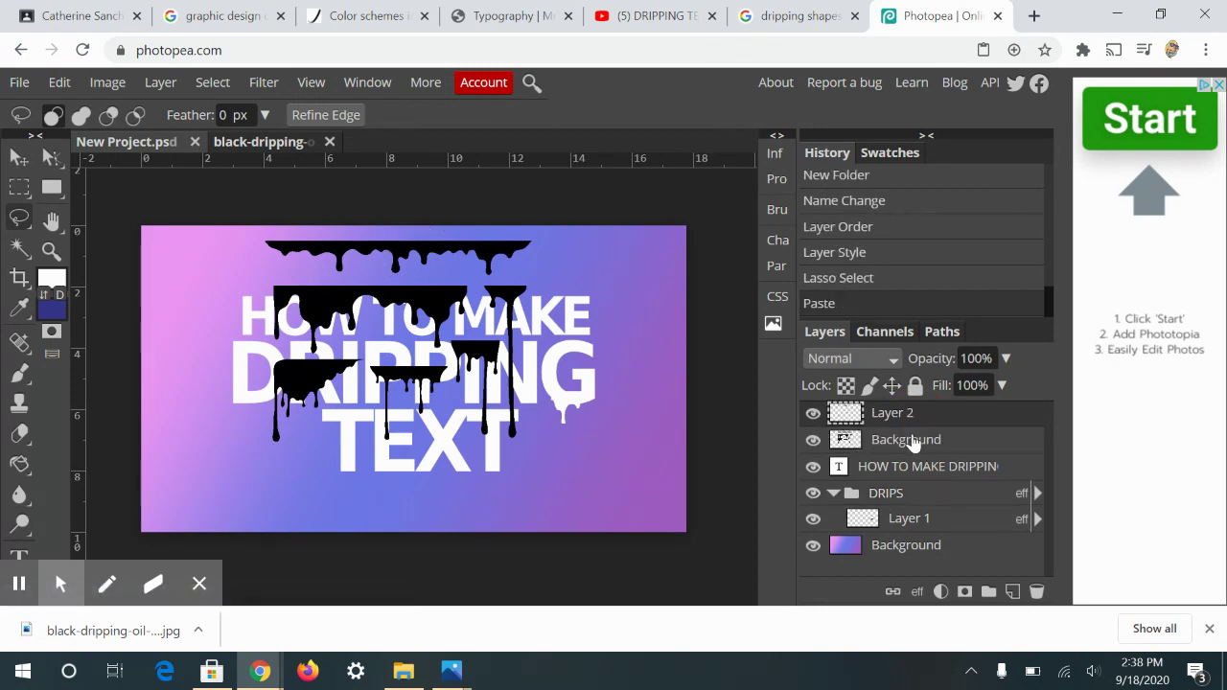
pyautogui.click(812, 441)
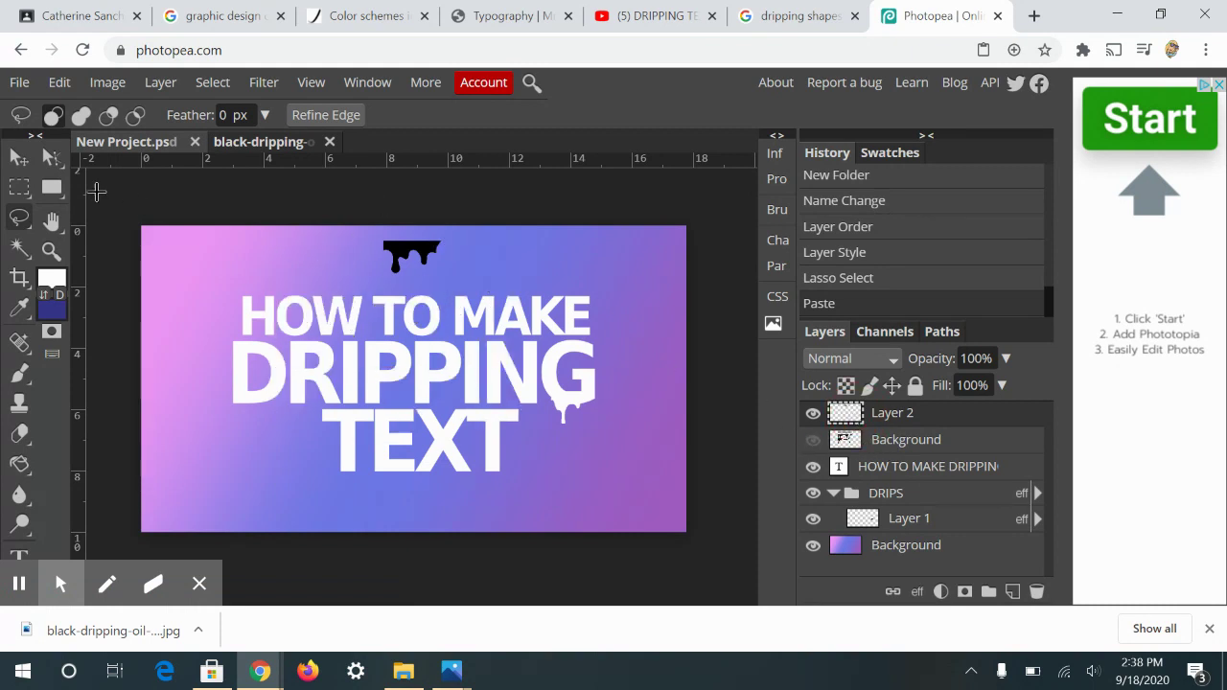
# Move Layer 2 into the DRIPS folder, place it under the D, and narrow it
pyautogui.click(20, 157)
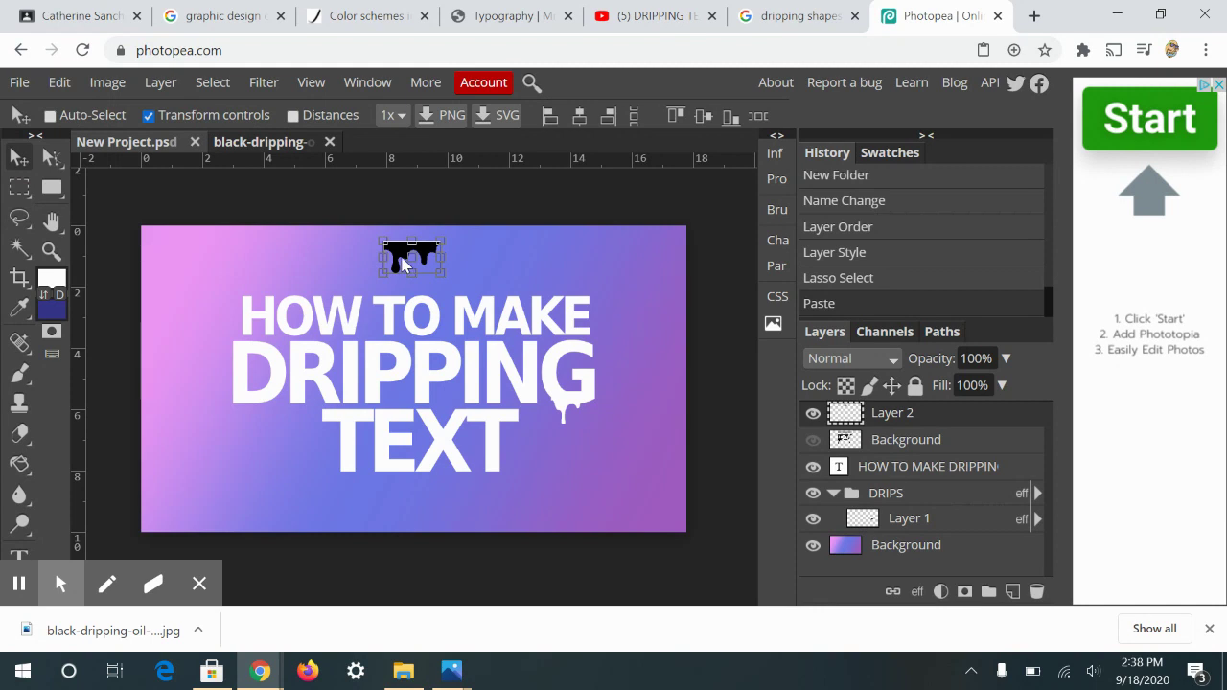
pyautogui.moveTo(901, 435); pyautogui.dragTo(893, 497)
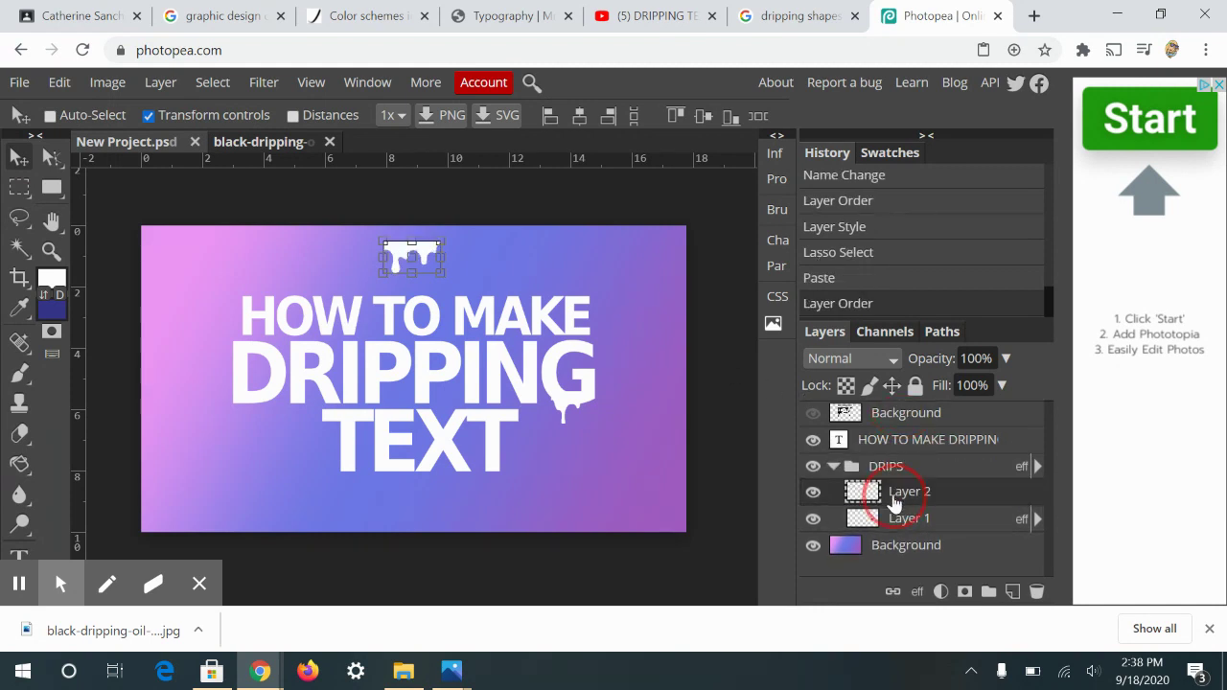
pyautogui.moveTo(396, 256); pyautogui.dragTo(278, 416)
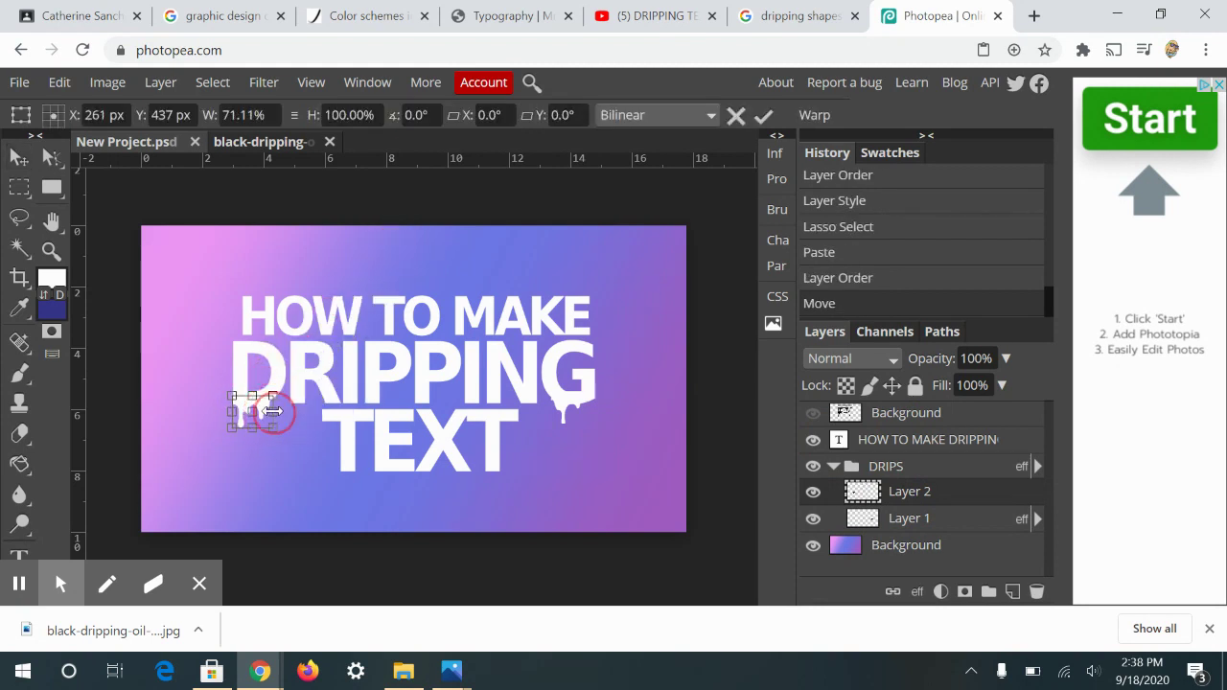
pyautogui.click(18, 157)
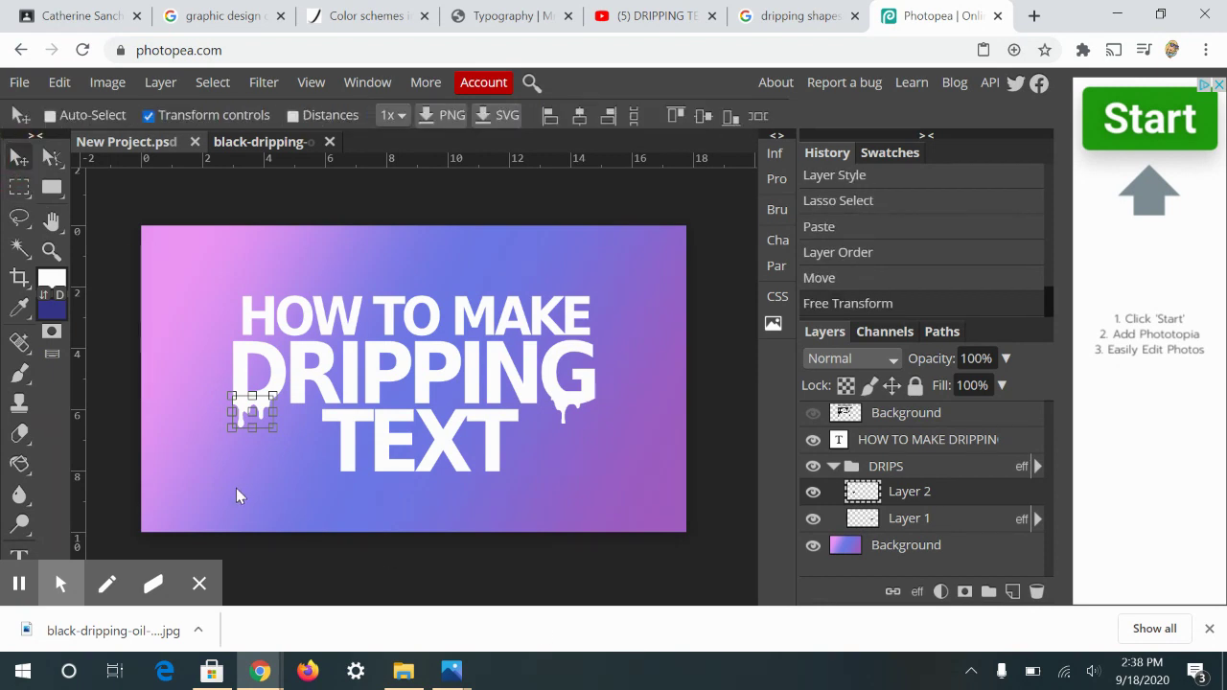
pyautogui.click(902, 552)
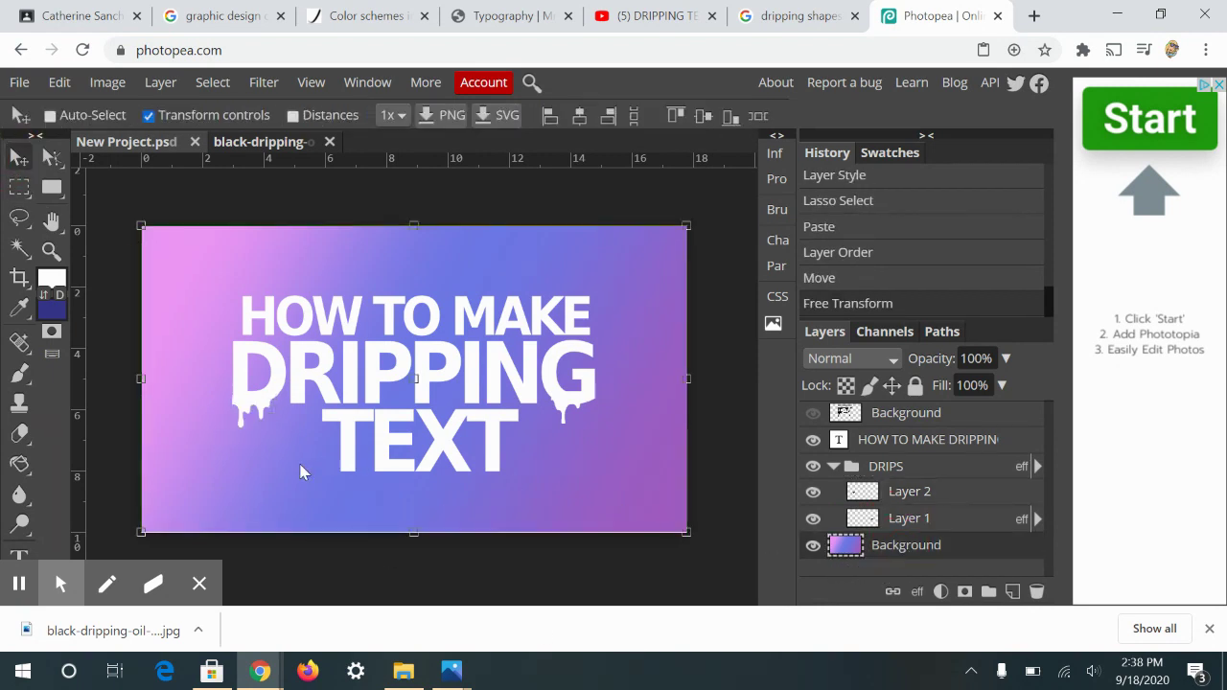
pyautogui.keyDown('ctrl'); pyautogui.click(230, 415); pyautogui.keyUp('ctrl')
pyautogui.hotkey('ctrl', 't')
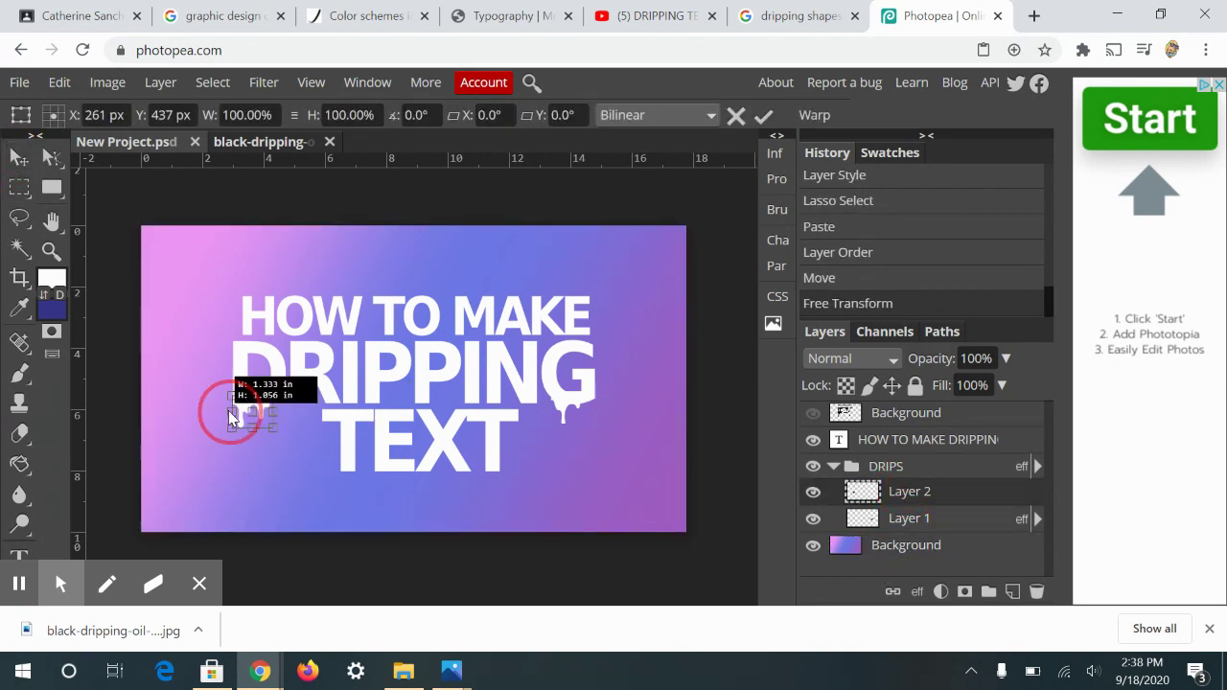
pyautogui.moveTo(228, 410); pyautogui.dragTo(234, 411)
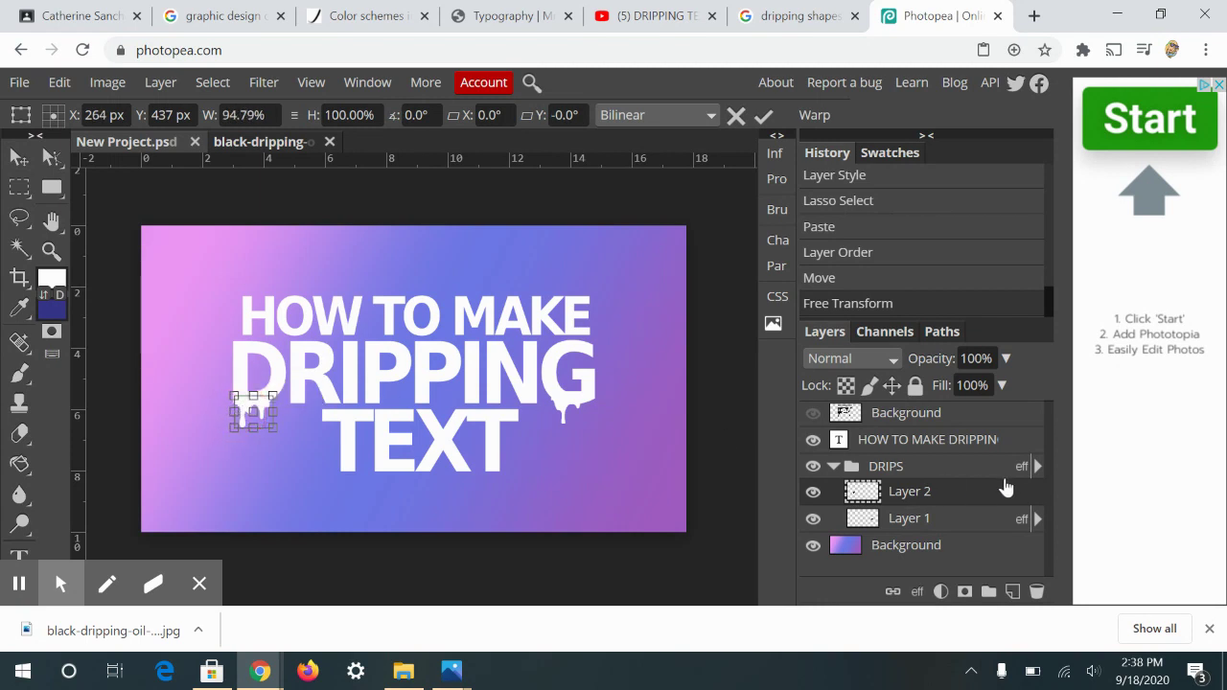
pyautogui.click(936, 556)
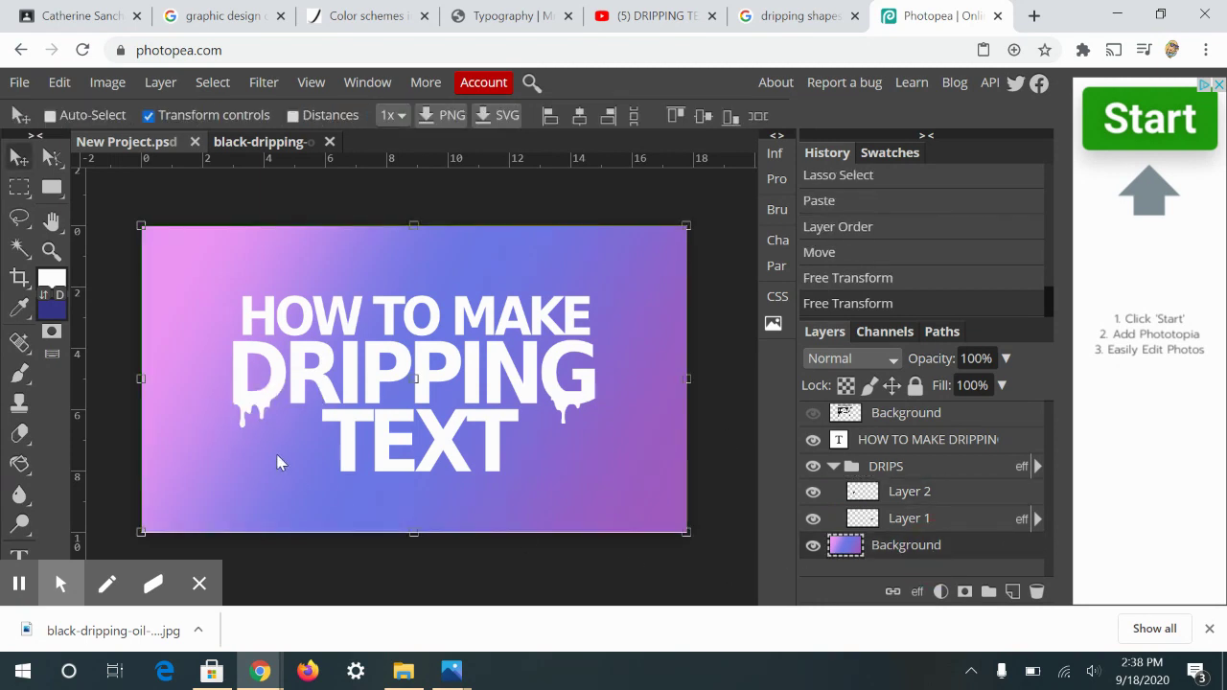
# Nudge the drip under the G slightly and make the black drip image visible
pyautogui.click(901, 522)
pyautogui.moveTo(576, 403)
pyautogui.mouseDown()
pyautogui.moveTo(562, 385)
pyautogui.moveTo(572, 405)
pyautogui.mouseUp()
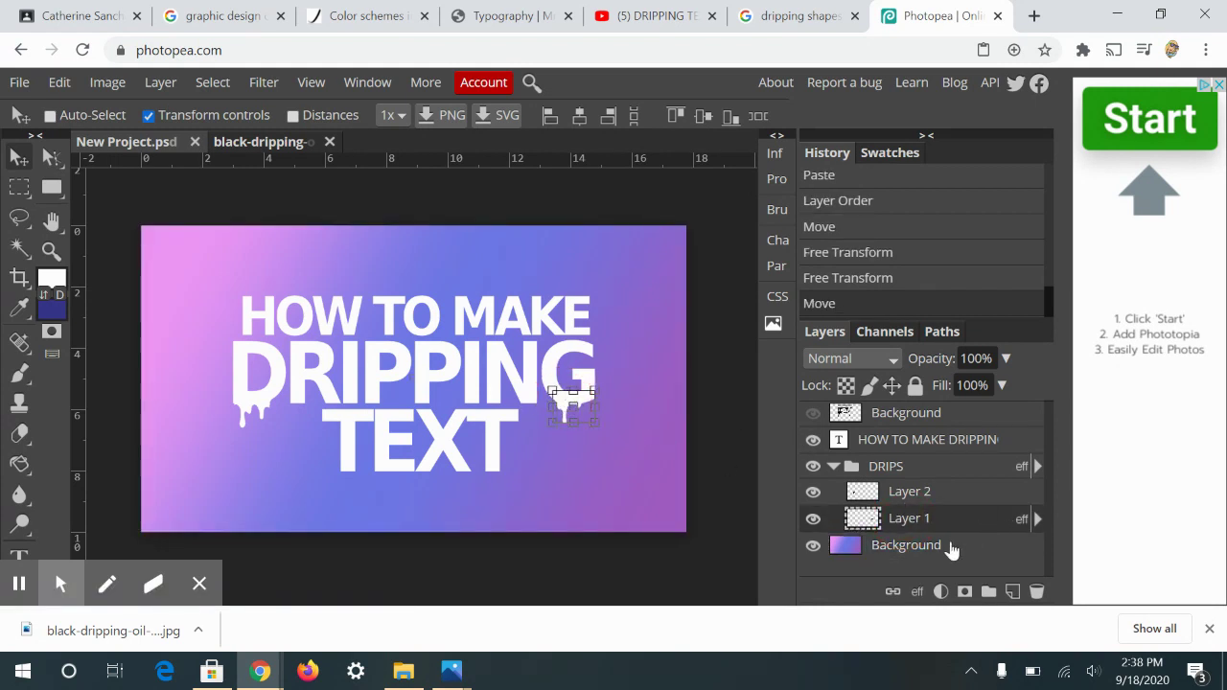
pyautogui.click(952, 548)
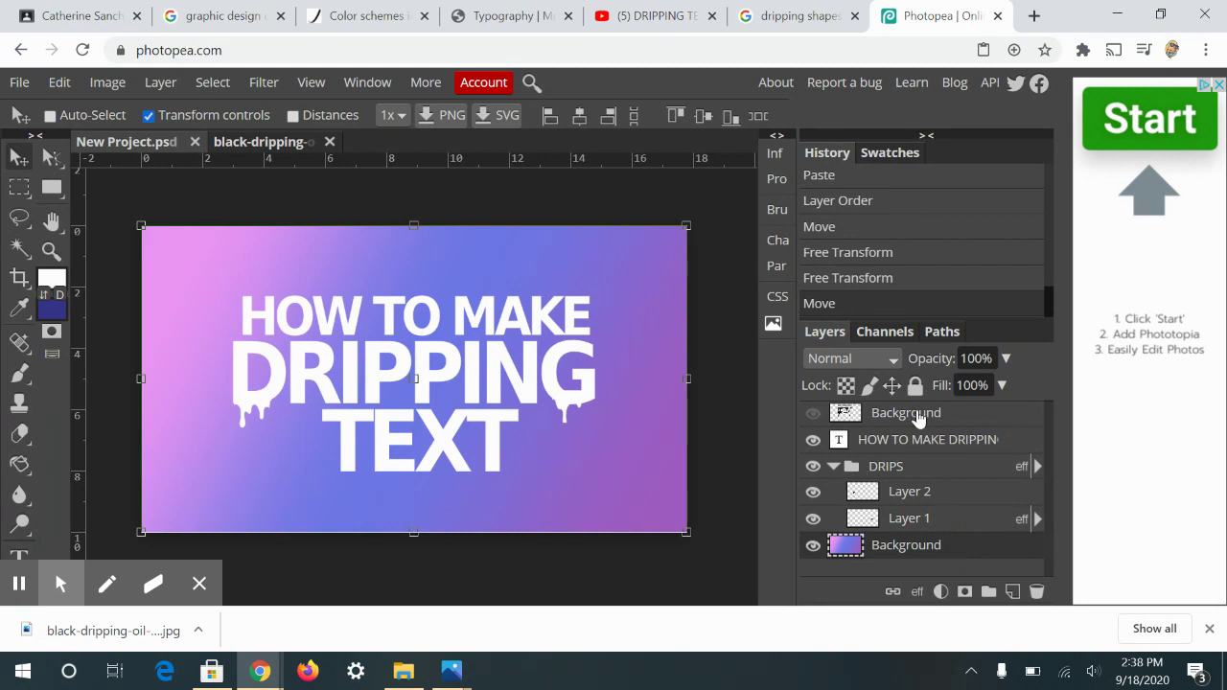
pyautogui.click(916, 418)
pyautogui.click(814, 414)
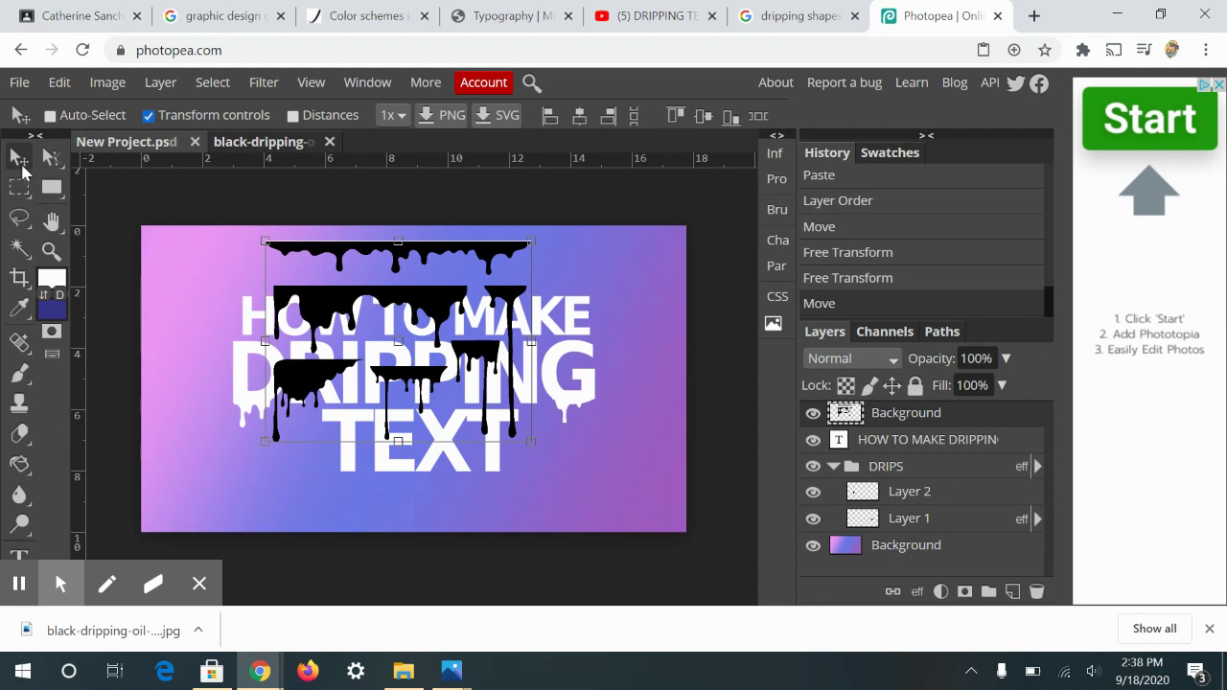
# Lasso around the wide top drip strip of the black drip image
pyautogui.click(19, 187)
pyautogui.click(17, 220)
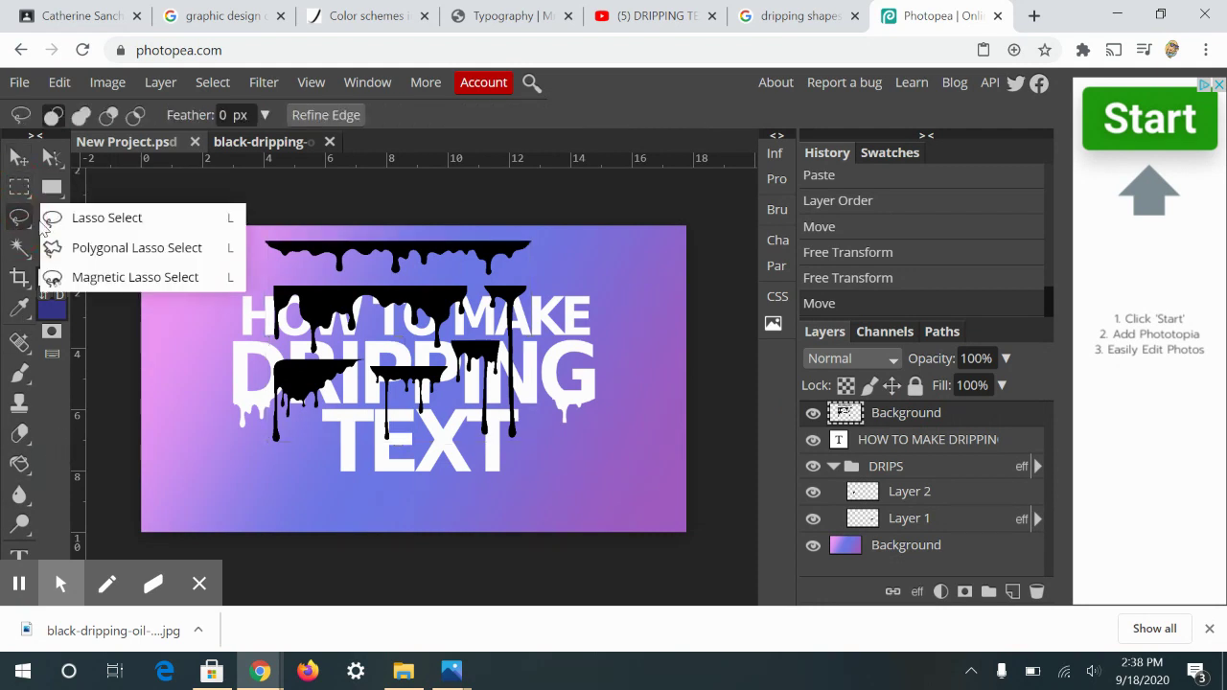
pyautogui.click(107, 218)
pyautogui.moveTo(274, 233)
pyautogui.mouseDown()
pyautogui.moveTo(255, 246)
pyautogui.moveTo(266, 260)
pyautogui.moveTo(468, 286)
pyautogui.mouseUp()
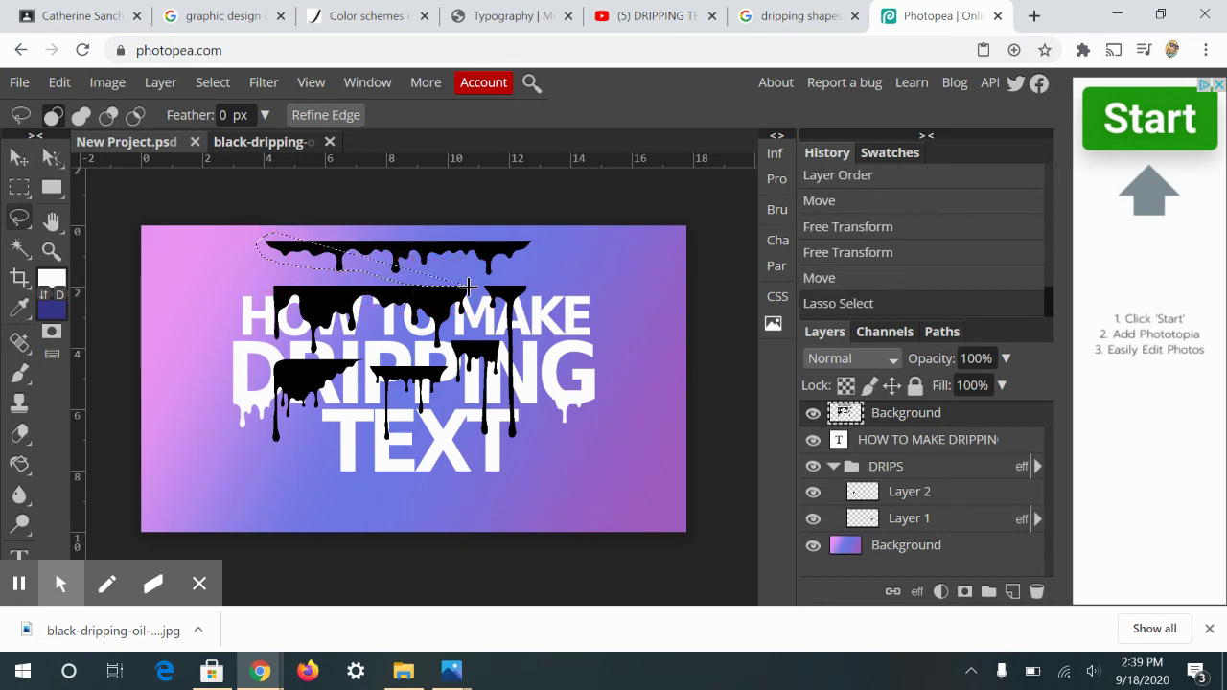
pyautogui.click(470, 293)
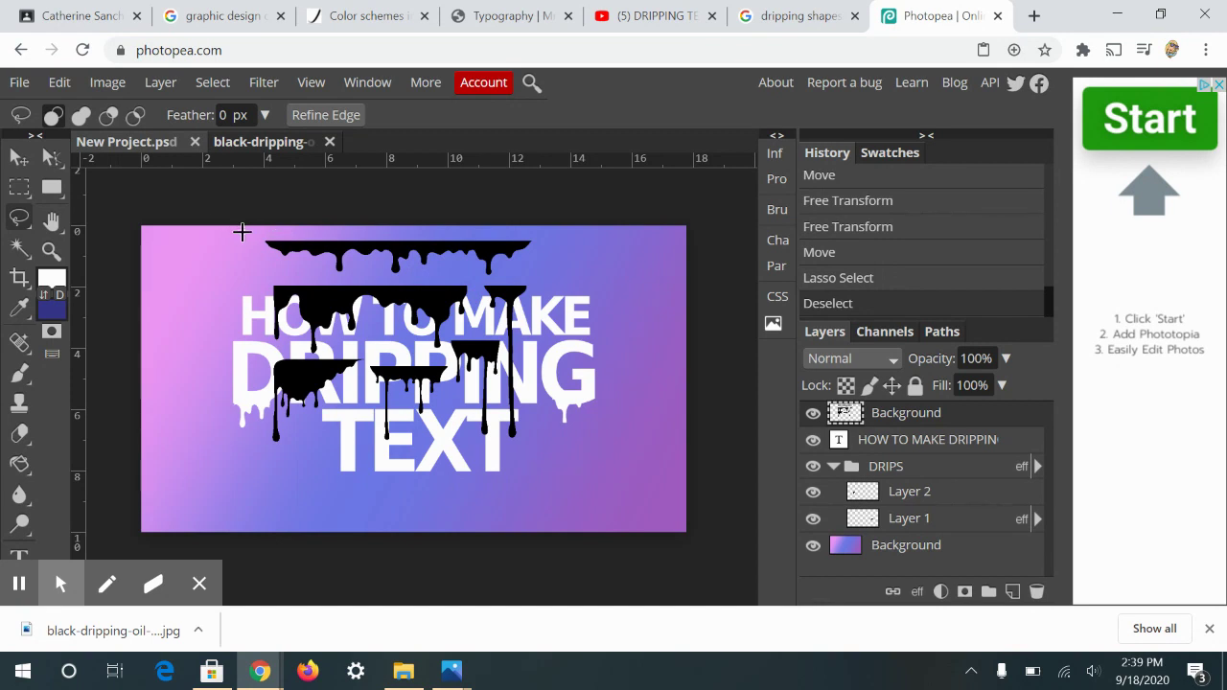
pyautogui.moveTo(271, 236)
pyautogui.mouseDown()
pyautogui.moveTo(241, 236)
pyautogui.moveTo(265, 255)
pyautogui.moveTo(406, 280)
pyautogui.moveTo(485, 274)
pyautogui.moveTo(543, 247)
pyautogui.moveTo(532, 234)
pyautogui.moveTo(260, 232)
pyautogui.mouseUp()
pyautogui.click(19, 156)
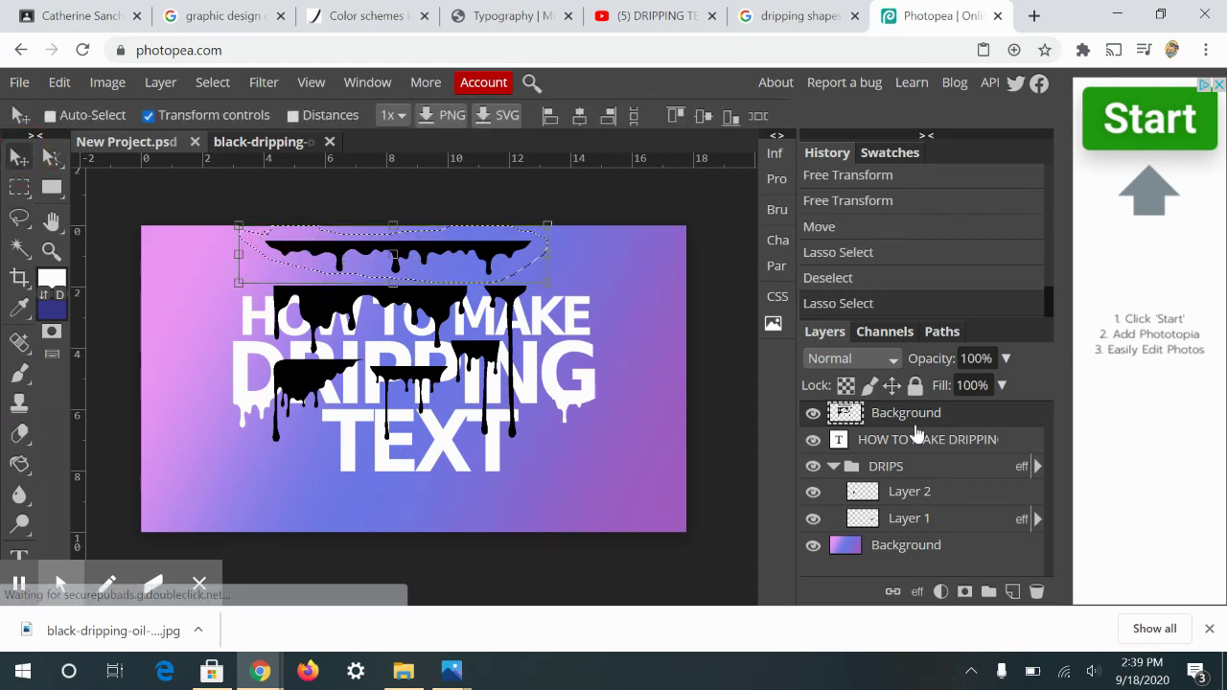
# Copy the strip to a new Layer 3, hide the black source image, and move it into DRIPS
pyautogui.click(19, 220)
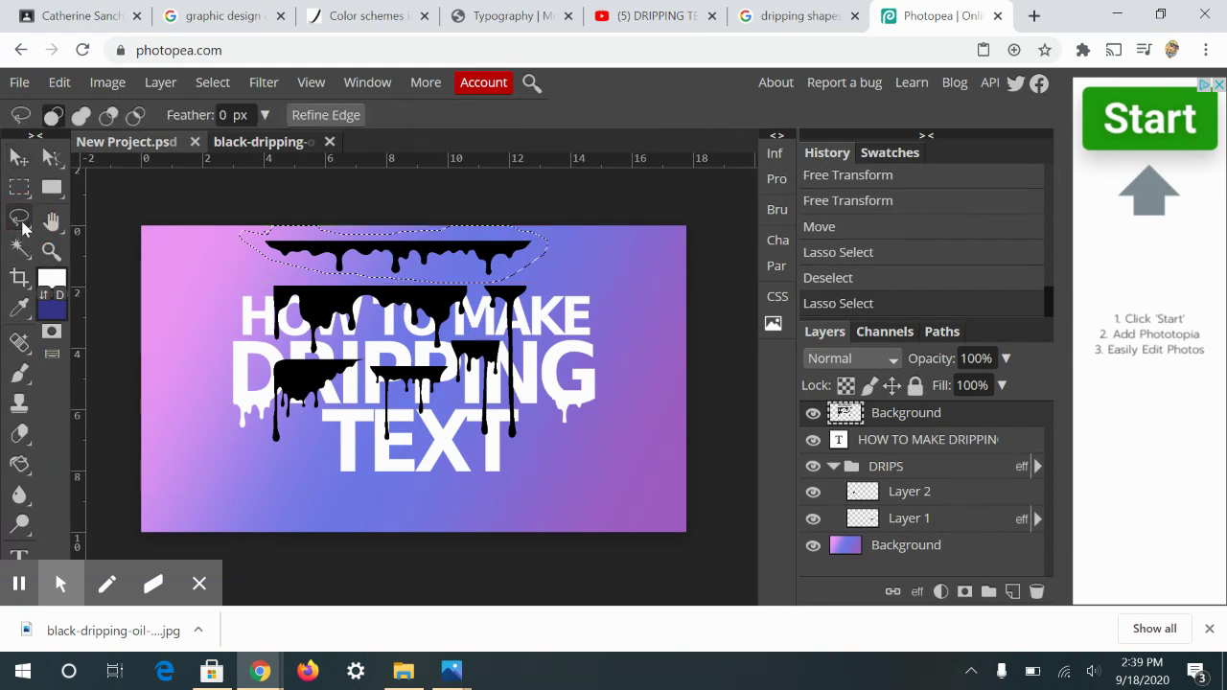
pyautogui.hotkey('ctrl', 'c')
pyautogui.hotkey('ctrl', 'v')
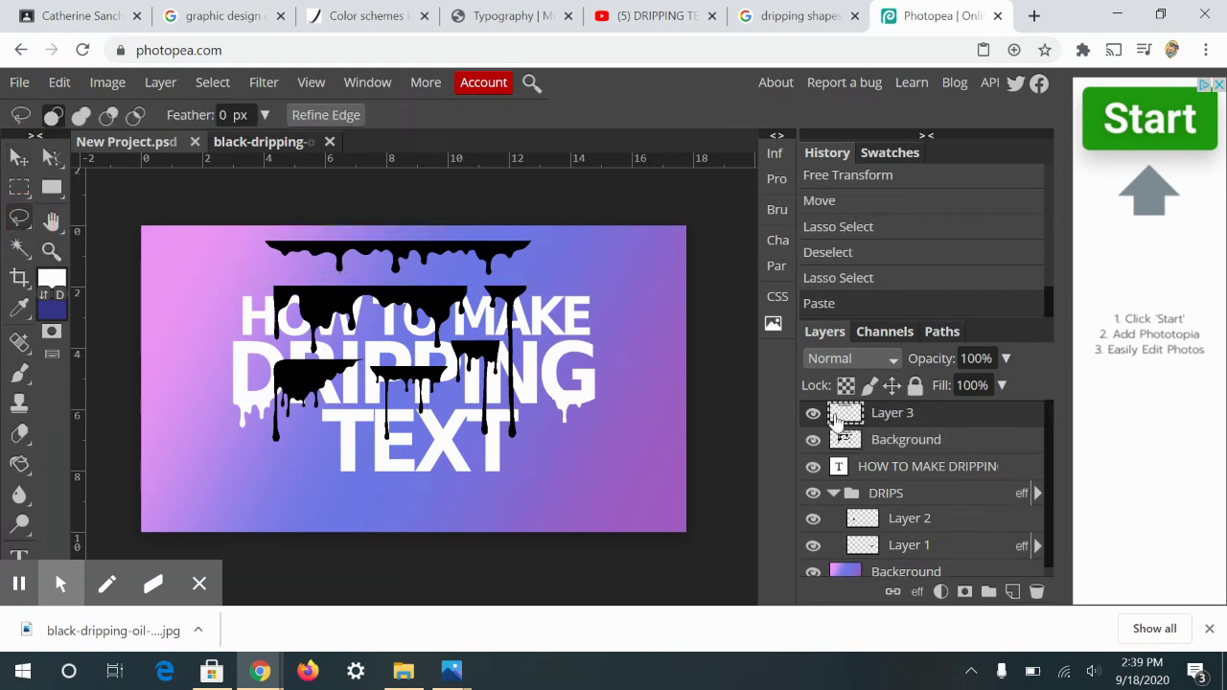
pyautogui.click(813, 441)
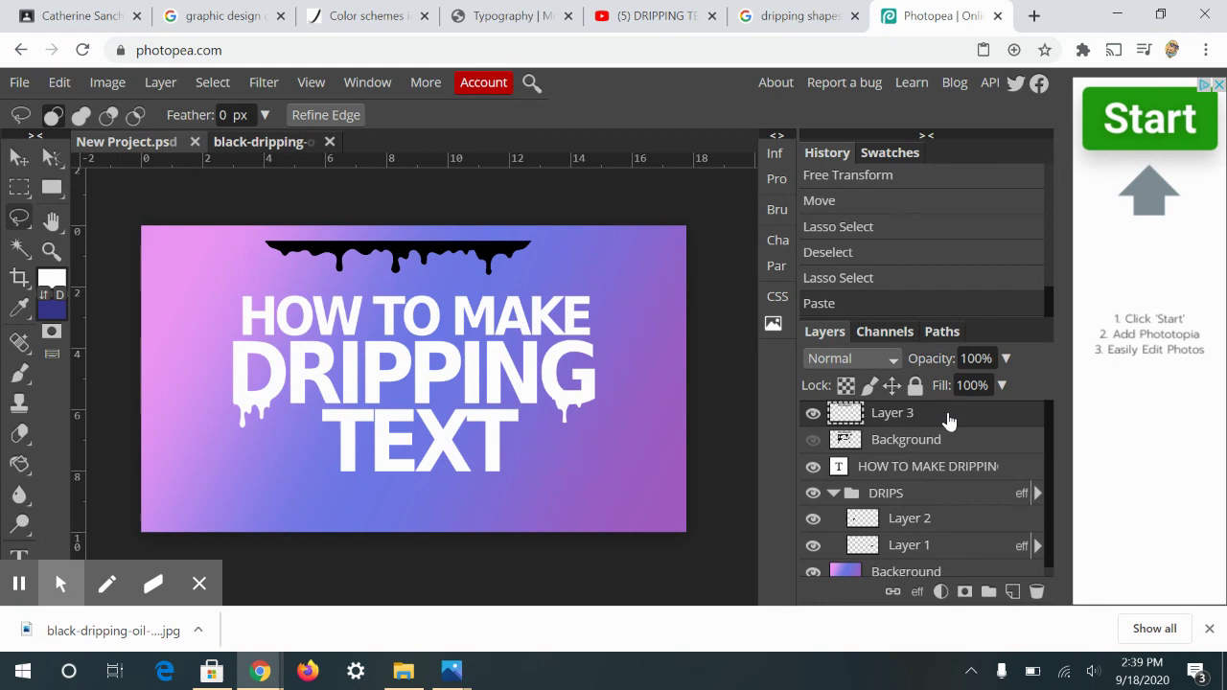
pyautogui.moveTo(947, 422); pyautogui.dragTo(904, 508)
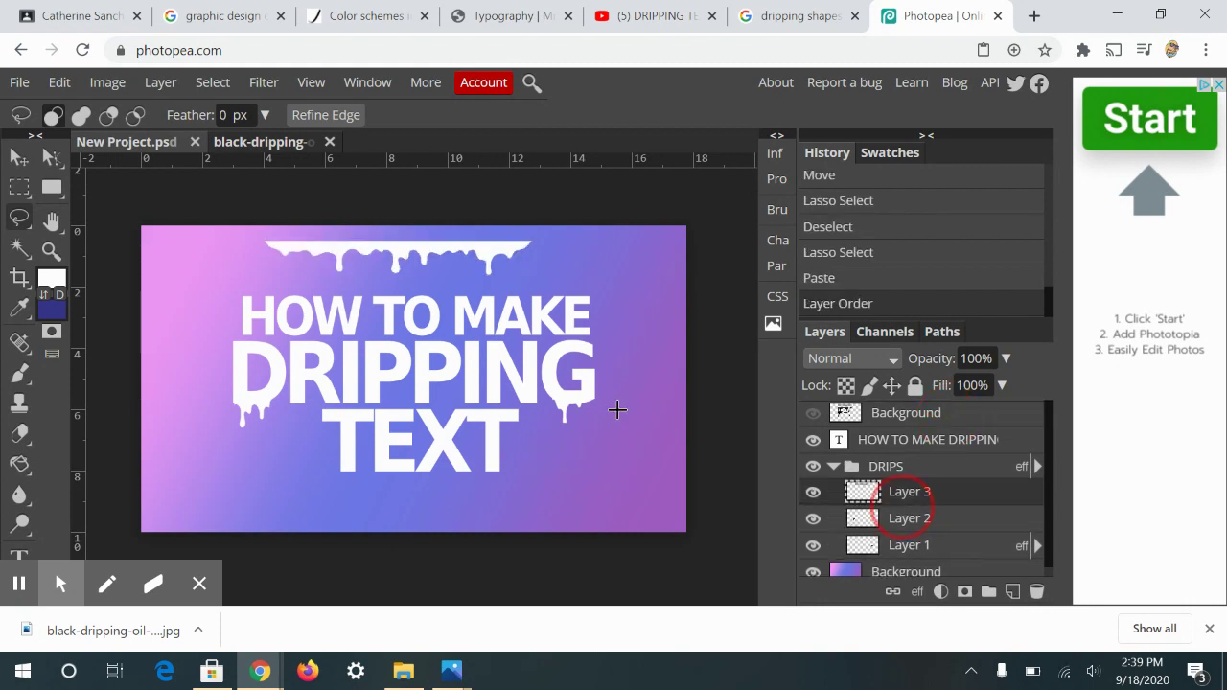
# Move Layer 3's drip strip beneath TEXT and narrow it to about 66% width
pyautogui.click(19, 157)
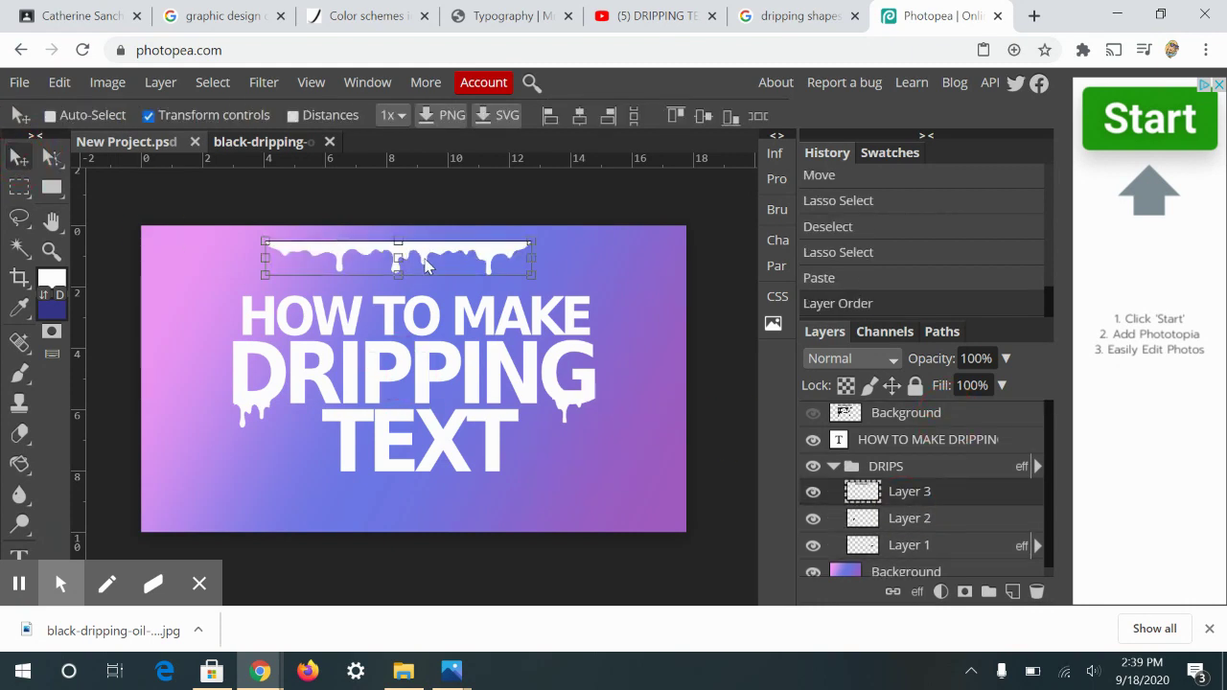
pyautogui.moveTo(428, 265); pyautogui.dragTo(461, 489)
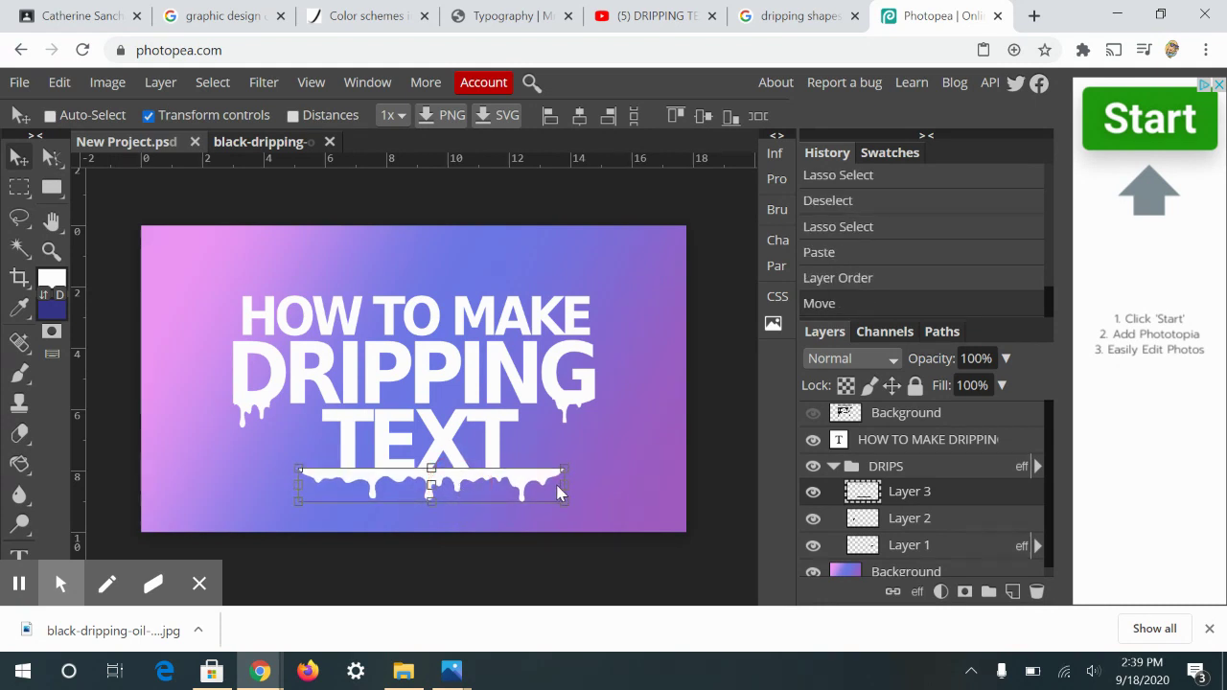
pyautogui.moveTo(566, 488); pyautogui.dragTo(516, 484)
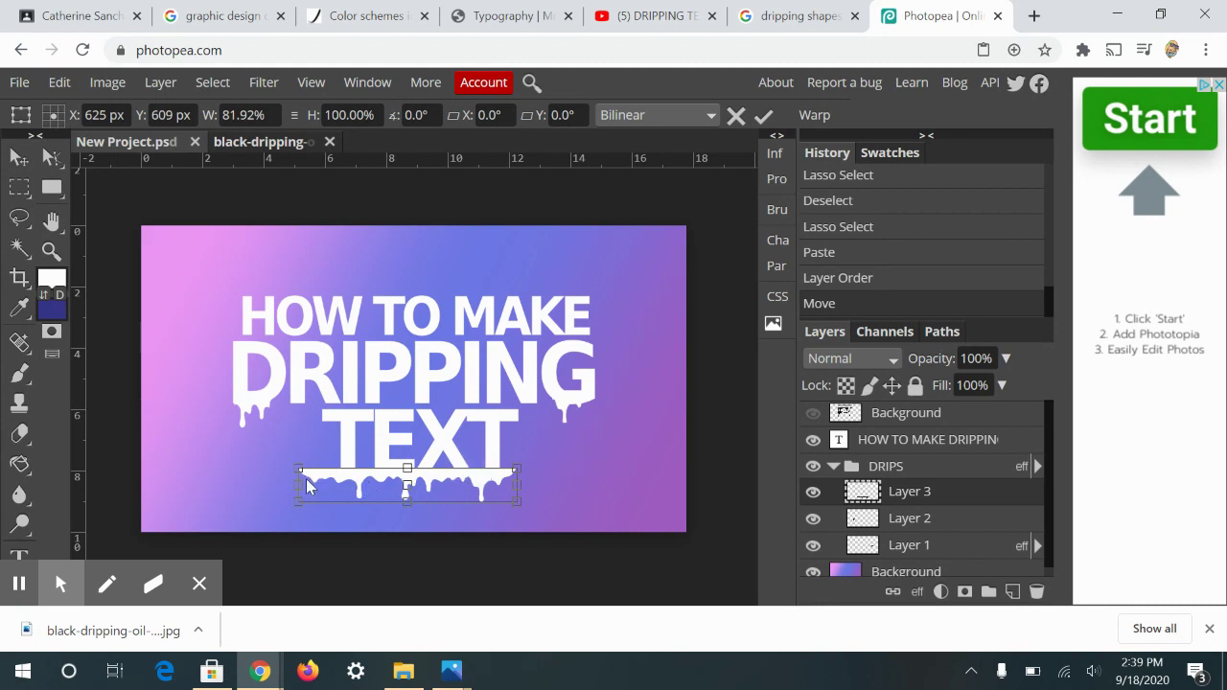
pyautogui.moveTo(300, 479); pyautogui.dragTo(342, 484)
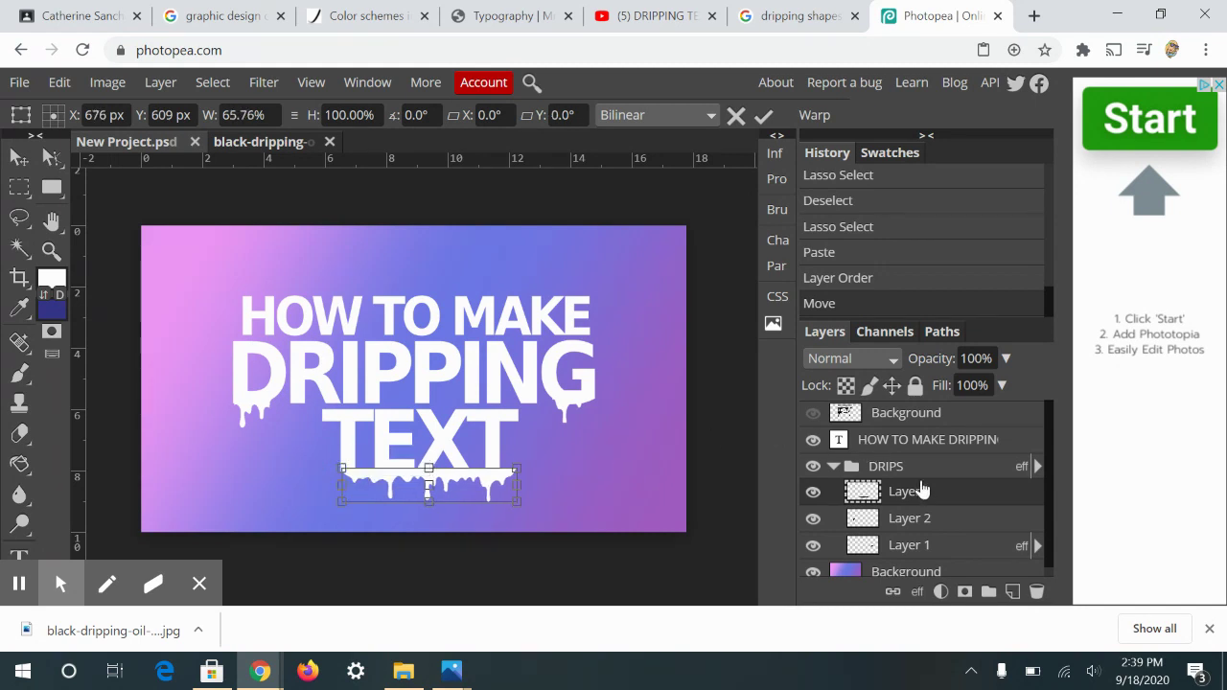
pyautogui.click(941, 506)
# Set Layer 3 to 42% opacity, zoom in on the TEXT drips, and choose the freehand Lasso
pyautogui.click(1005, 358)
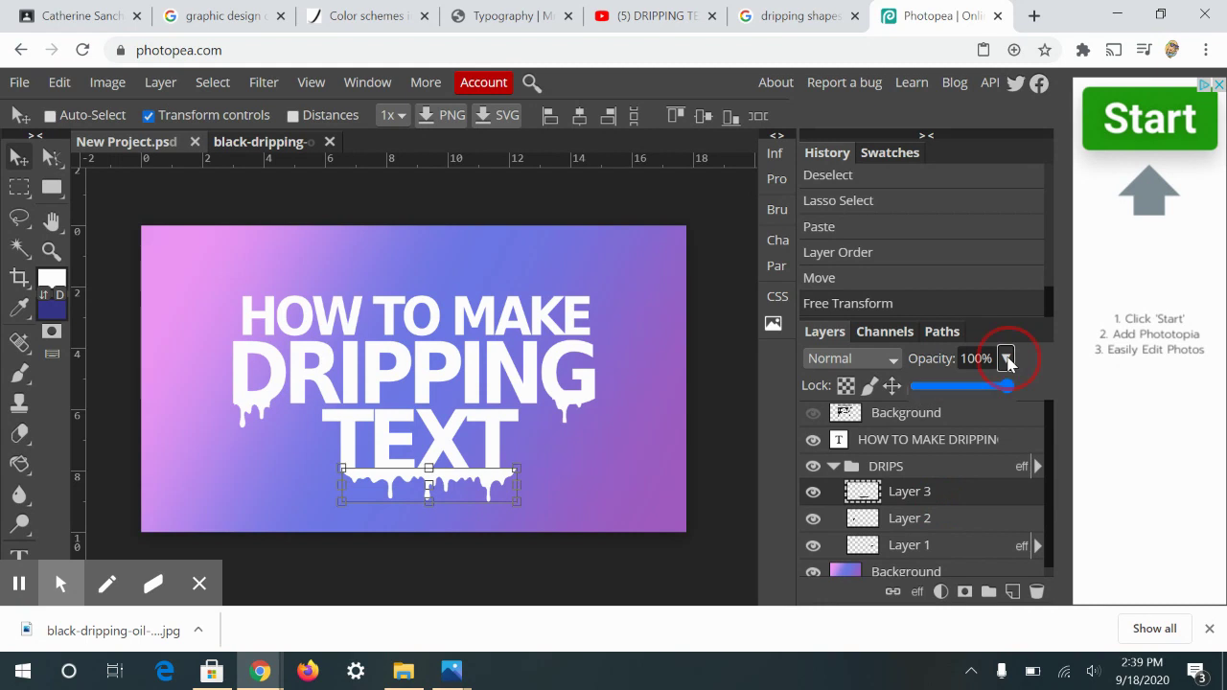
pyautogui.moveTo(980, 393); pyautogui.dragTo(958, 393)
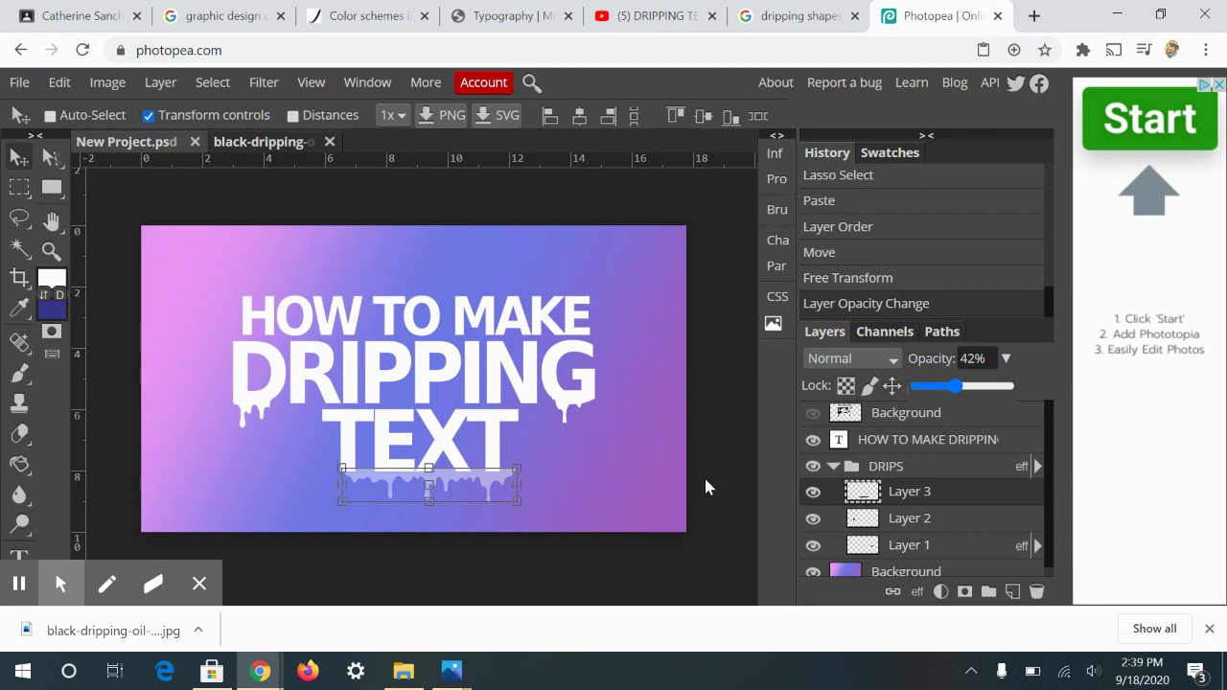
pyautogui.click(48, 225)
pyautogui.hotkey('ctrl', '+')
pyautogui.hotkey('ctrl', '+')
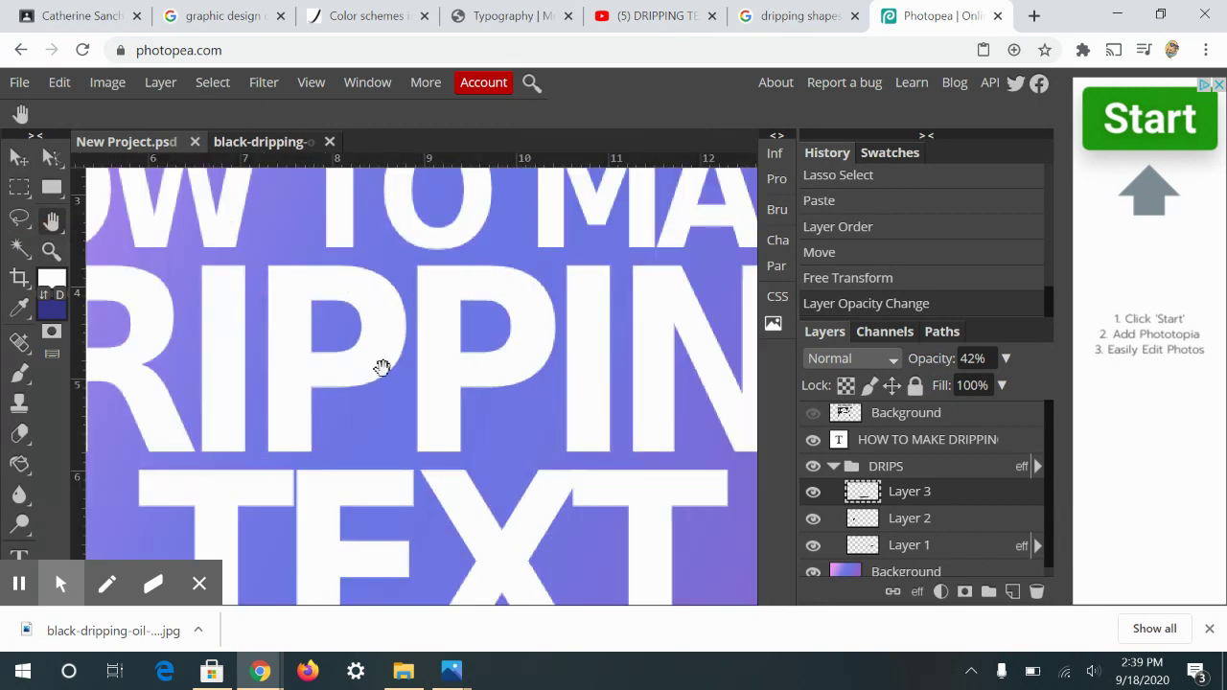
pyautogui.moveTo(386, 377); pyautogui.dragTo(401, 230)
pyautogui.moveTo(549, 465); pyautogui.dragTo(494, 407)
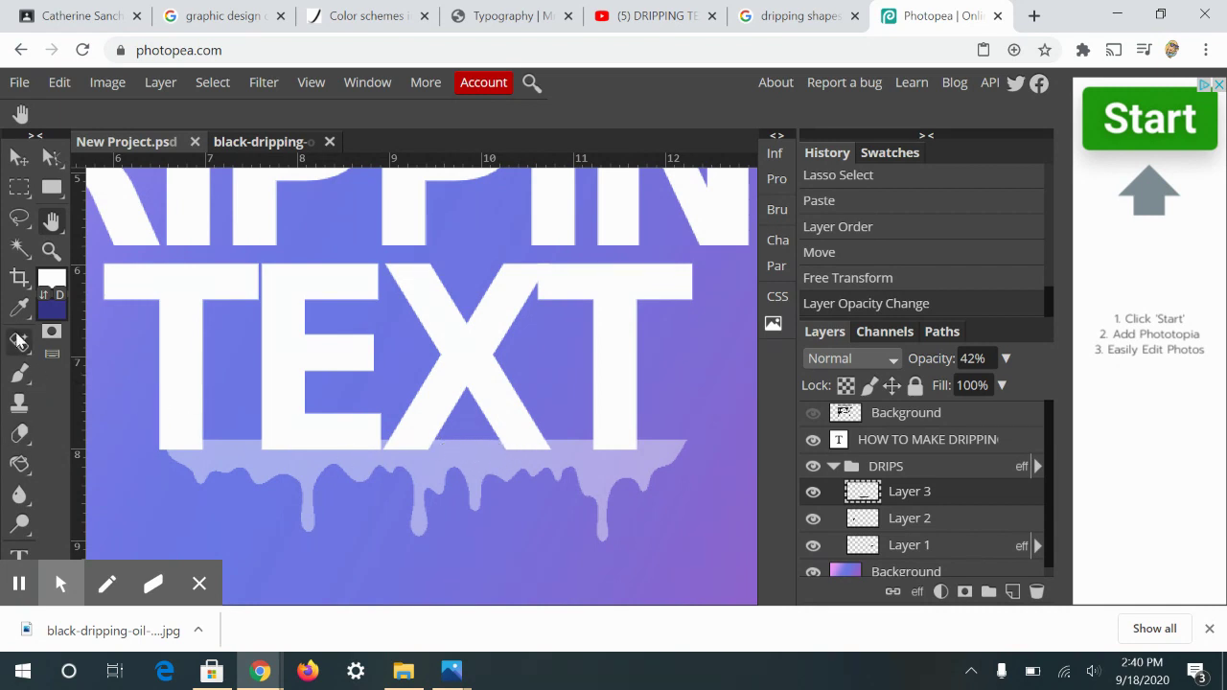
pyautogui.click(19, 217)
pyautogui.click(65, 226)
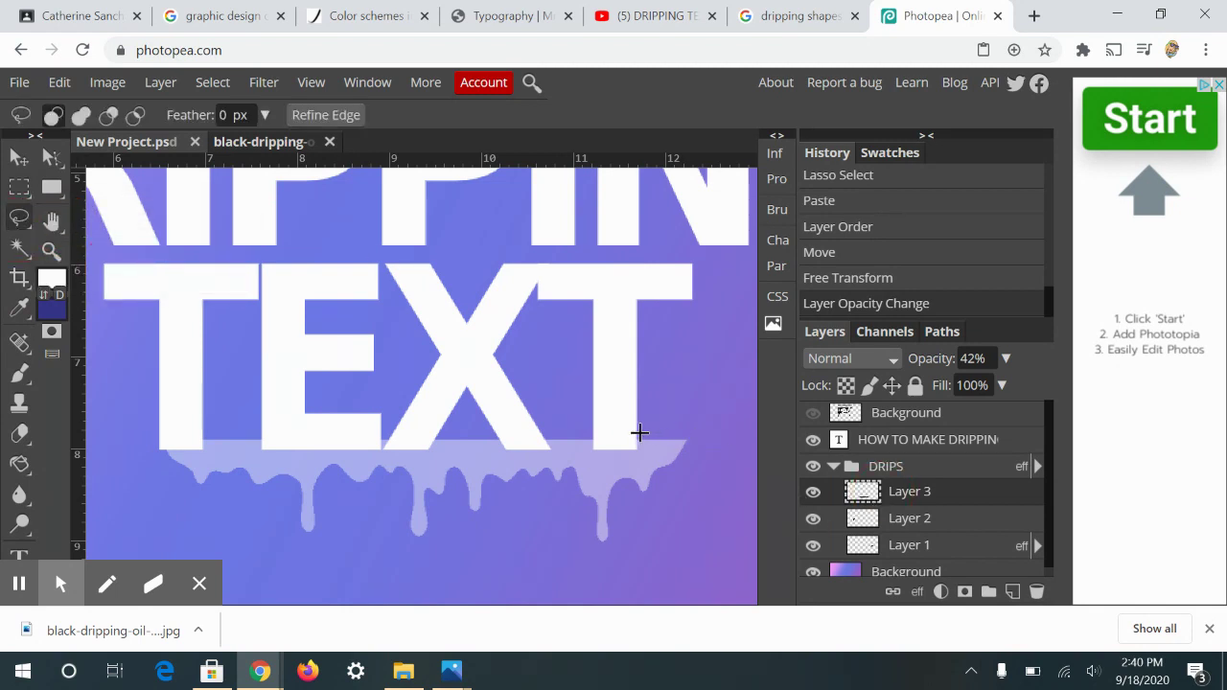
# Lasso and delete the drip pieces past the final T and between X and T, then deselect
pyautogui.moveTo(636, 434)
pyautogui.mouseDown()
pyautogui.moveTo(637, 486)
pyautogui.moveTo(674, 534)
pyautogui.moveTo(717, 464)
pyautogui.moveTo(689, 418)
pyautogui.moveTo(636, 435)
pyautogui.mouseUp()
pyautogui.press('Delete')
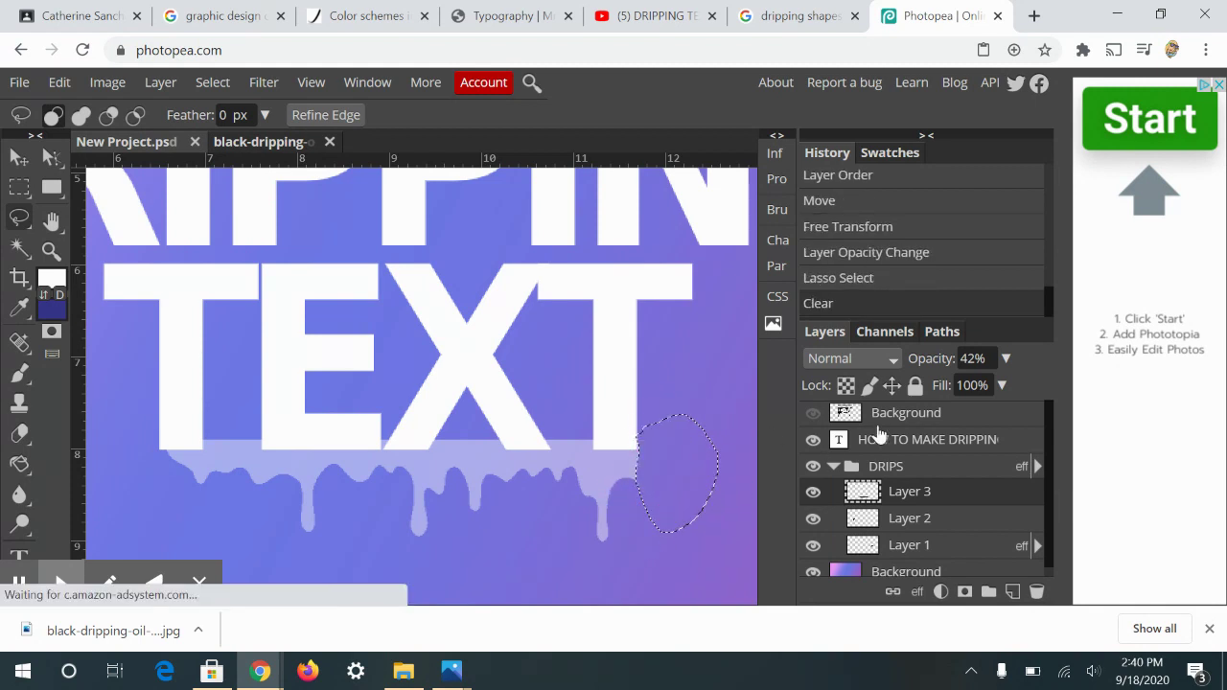
pyautogui.moveTo(579, 434)
pyautogui.mouseDown()
pyautogui.moveTo(545, 438)
pyautogui.moveTo(559, 488)
pyautogui.moveTo(583, 513)
pyautogui.moveTo(593, 434)
pyautogui.moveTo(576, 431)
pyautogui.mouseUp()
pyautogui.press('Delete')
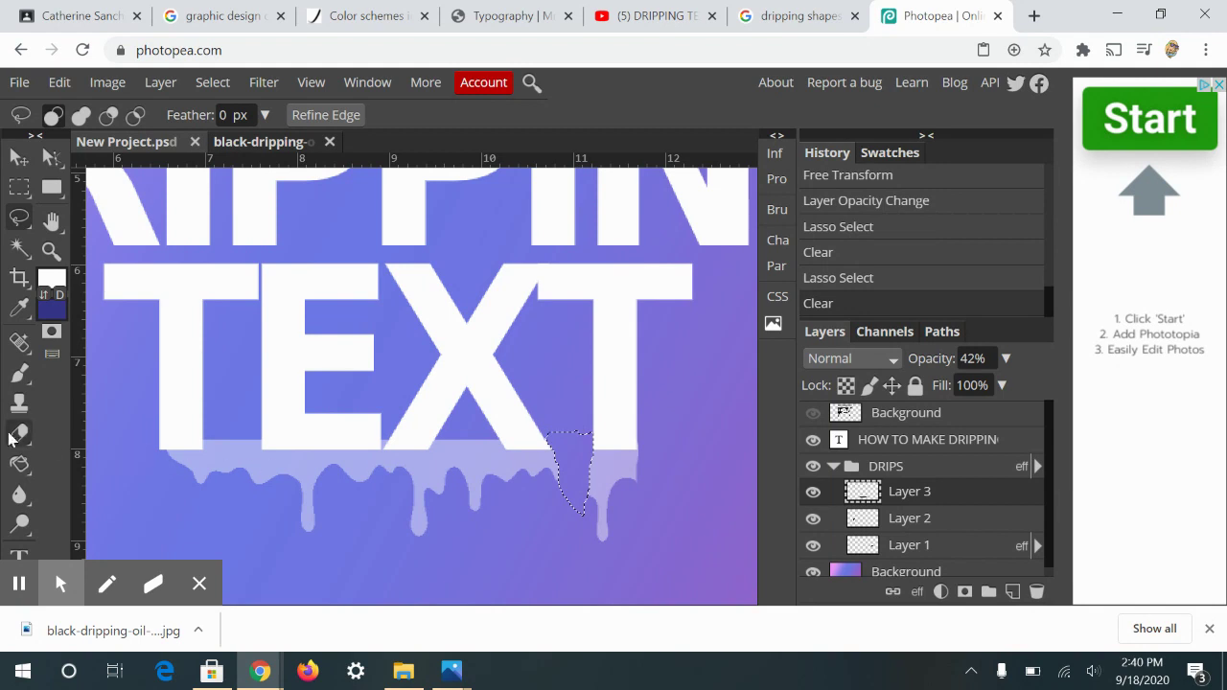
pyautogui.hotkey('ctrl', 'd')
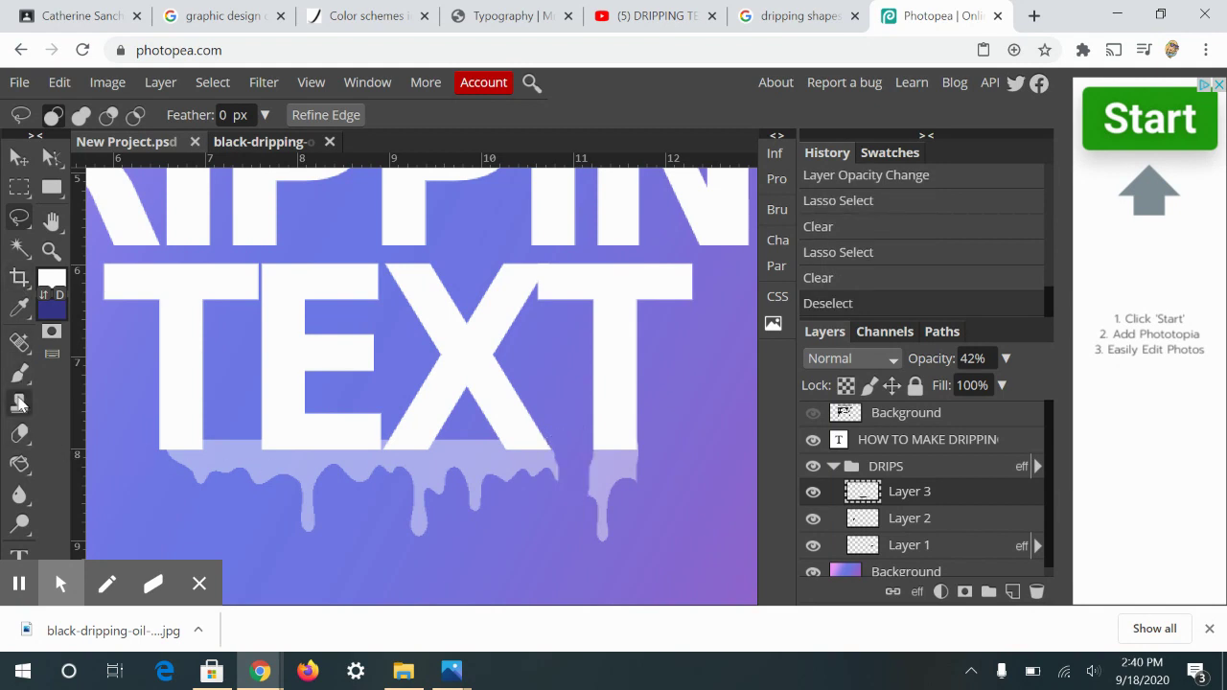
# Switch to the standard Eraser with a brush size of 35
pyautogui.rightClick(19, 435)
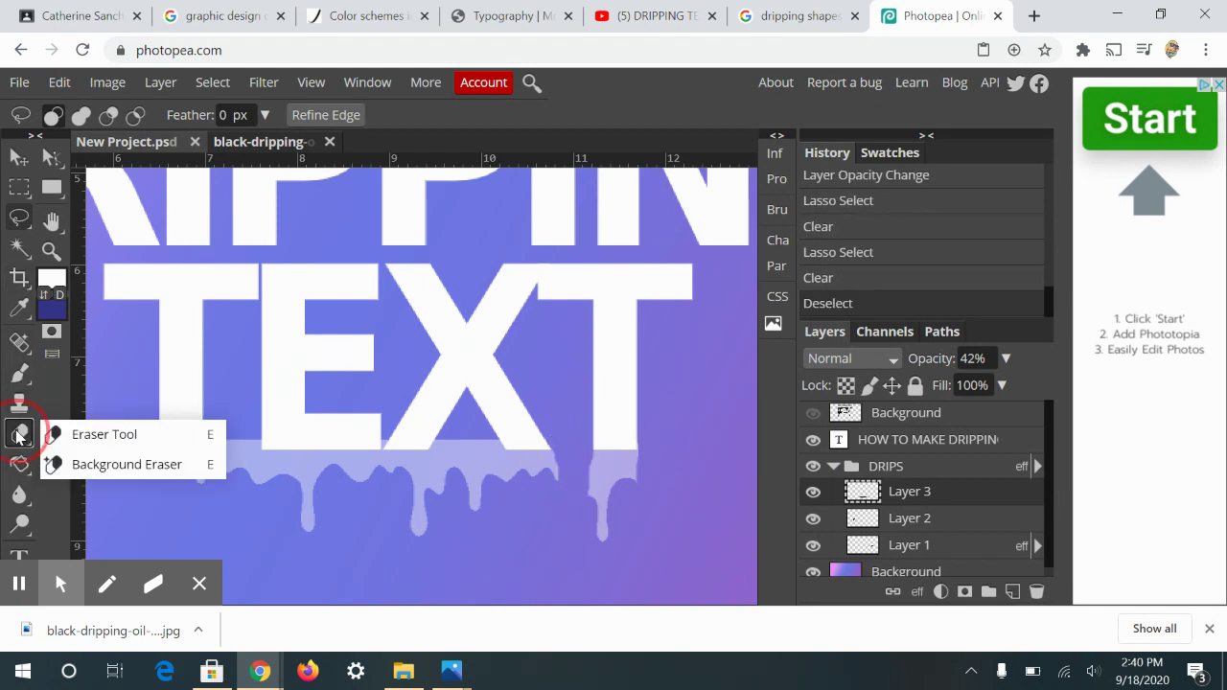
pyautogui.click(96, 434)
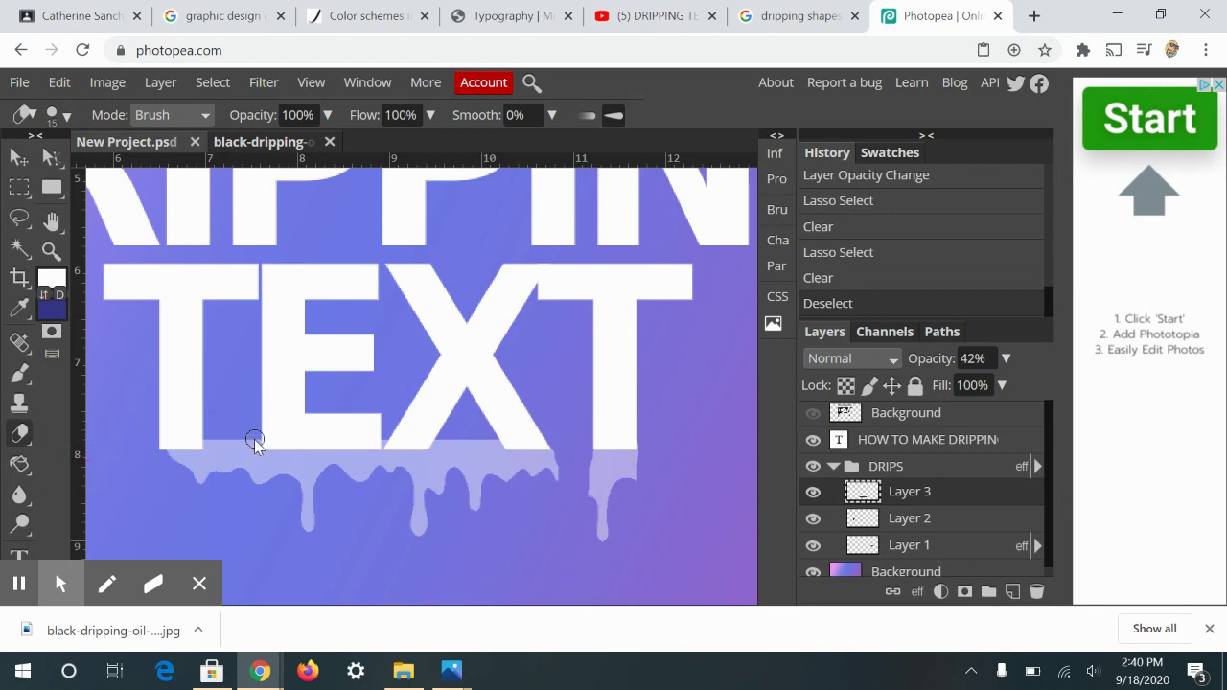
pyautogui.press(']')
pyautogui.press(']')
# Erase stray drip edges under the T and the X, shrinking the brush partway
pyautogui.click(226, 446)
pyautogui.moveTo(227, 446)
pyautogui.mouseDown()
pyautogui.moveTo(230, 466)
pyautogui.moveTo(244, 447)
pyautogui.moveTo(241, 493)
pyautogui.moveTo(241, 452)
pyautogui.mouseUp()
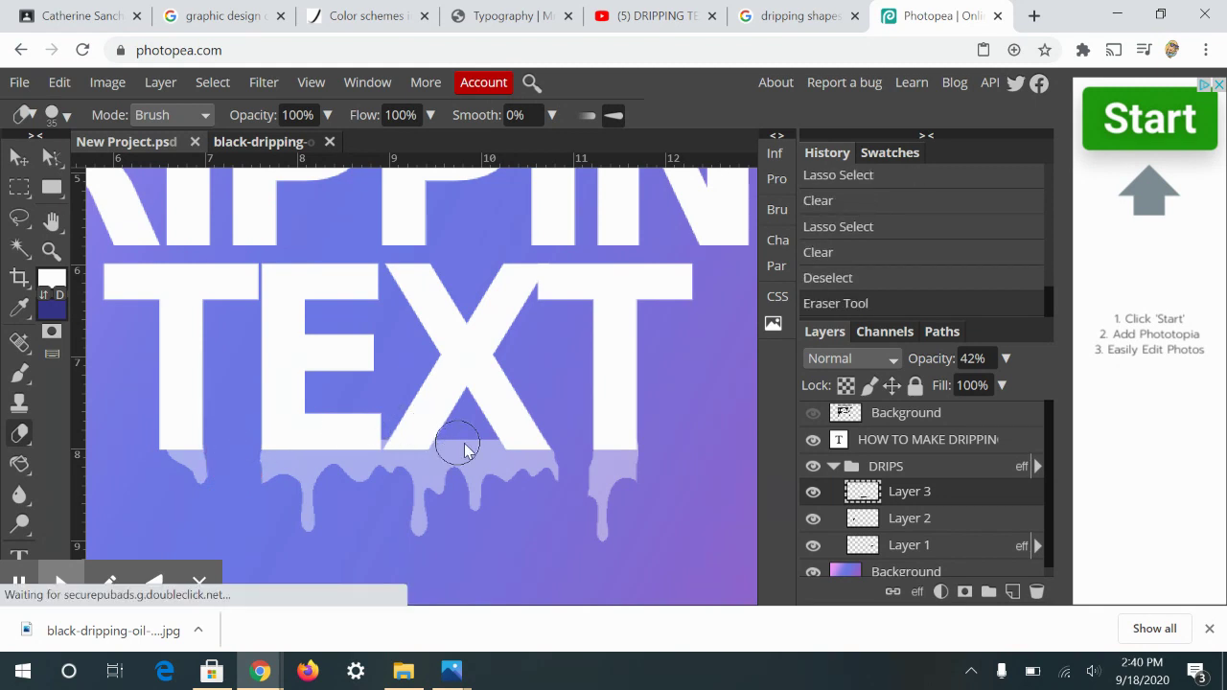
pyautogui.moveTo(463, 452)
pyautogui.mouseDown()
pyautogui.moveTo(472, 508)
pyautogui.moveTo(481, 453)
pyautogui.moveTo(497, 499)
pyautogui.moveTo(489, 451)
pyautogui.moveTo(451, 446)
pyautogui.moveTo(455, 493)
pyautogui.moveTo(453, 466)
pyautogui.mouseUp()
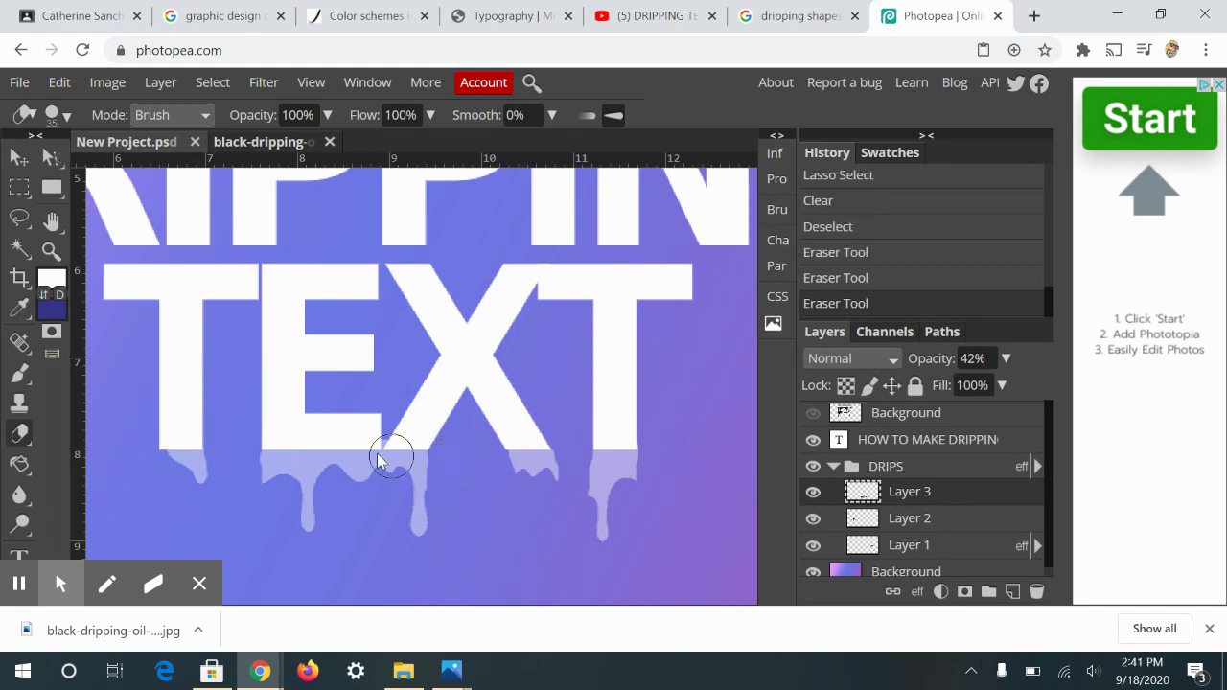
pyautogui.press('[')
pyautogui.press('[')
pyautogui.press('[')
pyautogui.moveTo(384, 449); pyautogui.dragTo(382, 450)
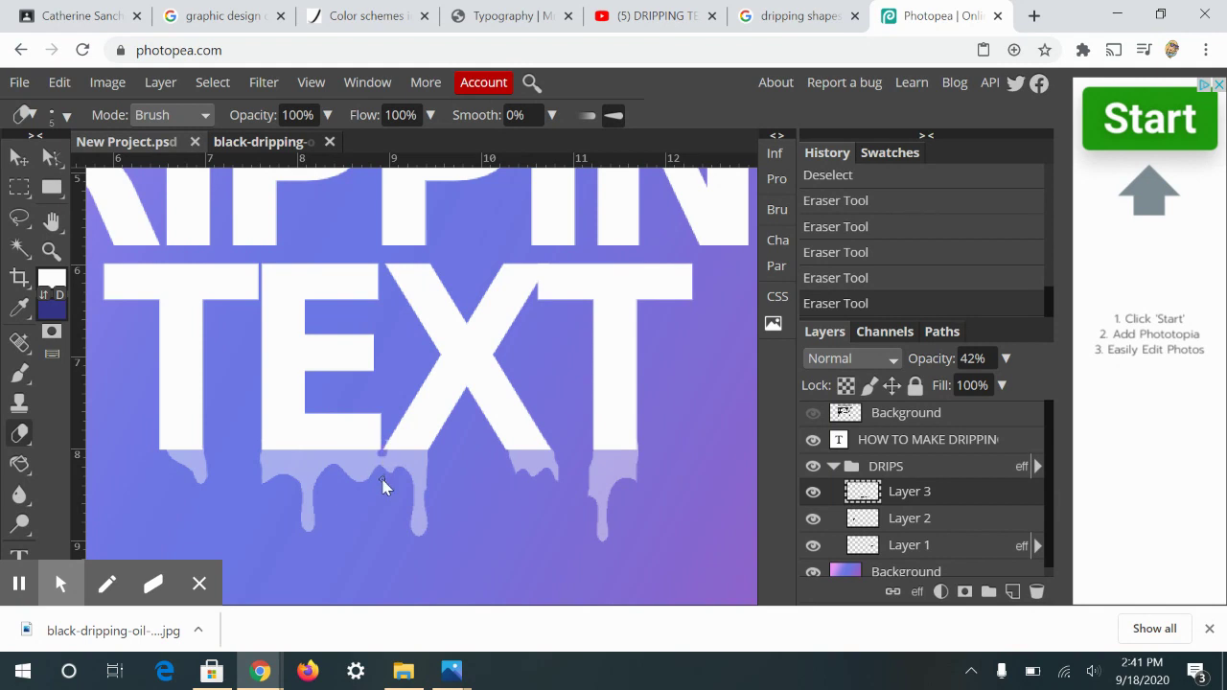
pyautogui.moveTo(381, 480); pyautogui.dragTo(382, 480)
# Raise the drip layer's opacity to 100%, then undo and redo that change
pyautogui.click(1006, 357)
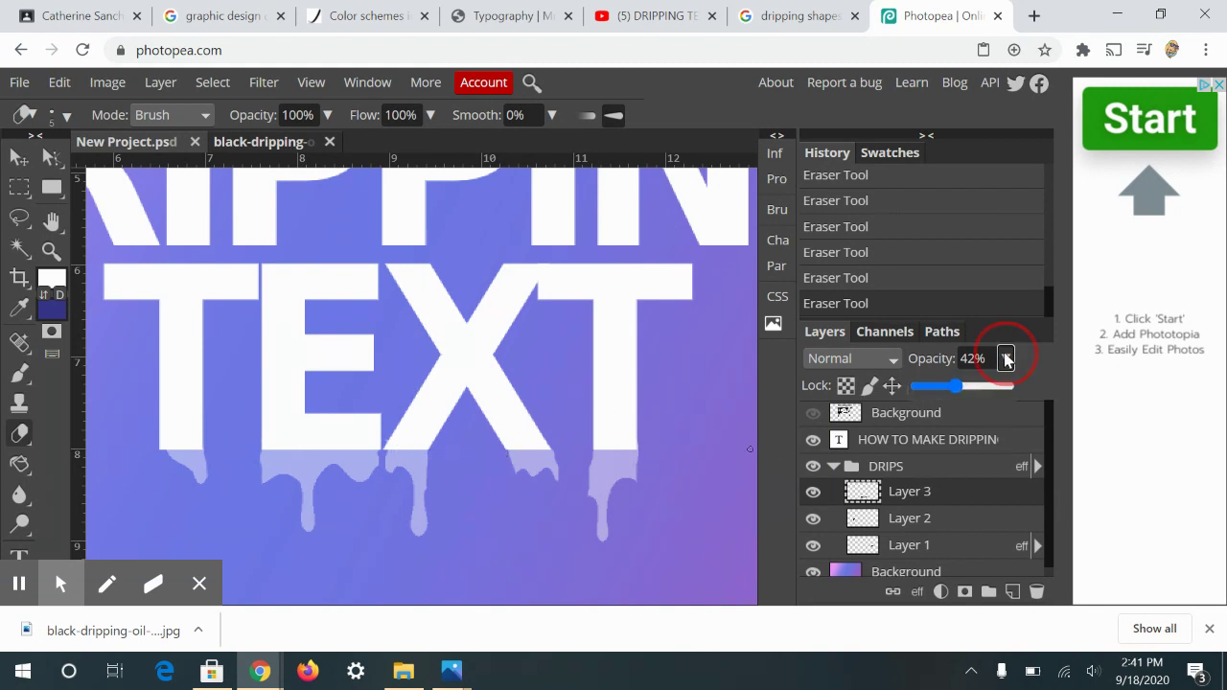
pyautogui.click(993, 390)
pyautogui.moveTo(993, 390); pyautogui.dragTo(1042, 388)
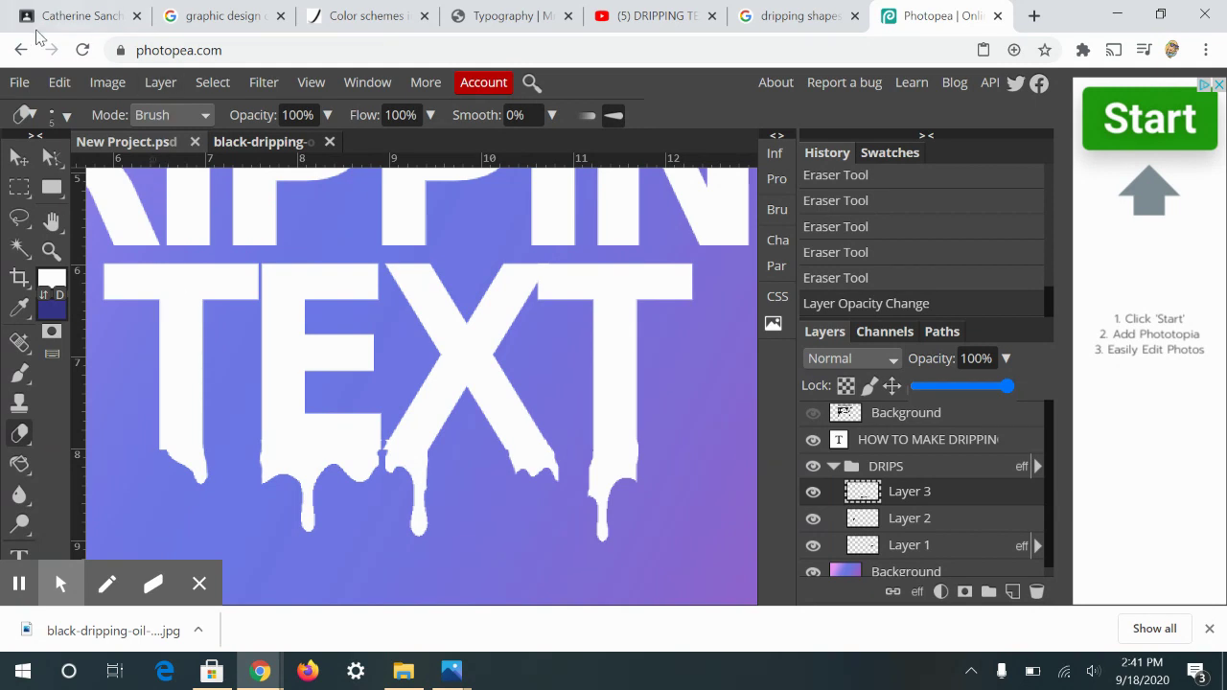
pyautogui.click(60, 81)
pyautogui.click(69, 109)
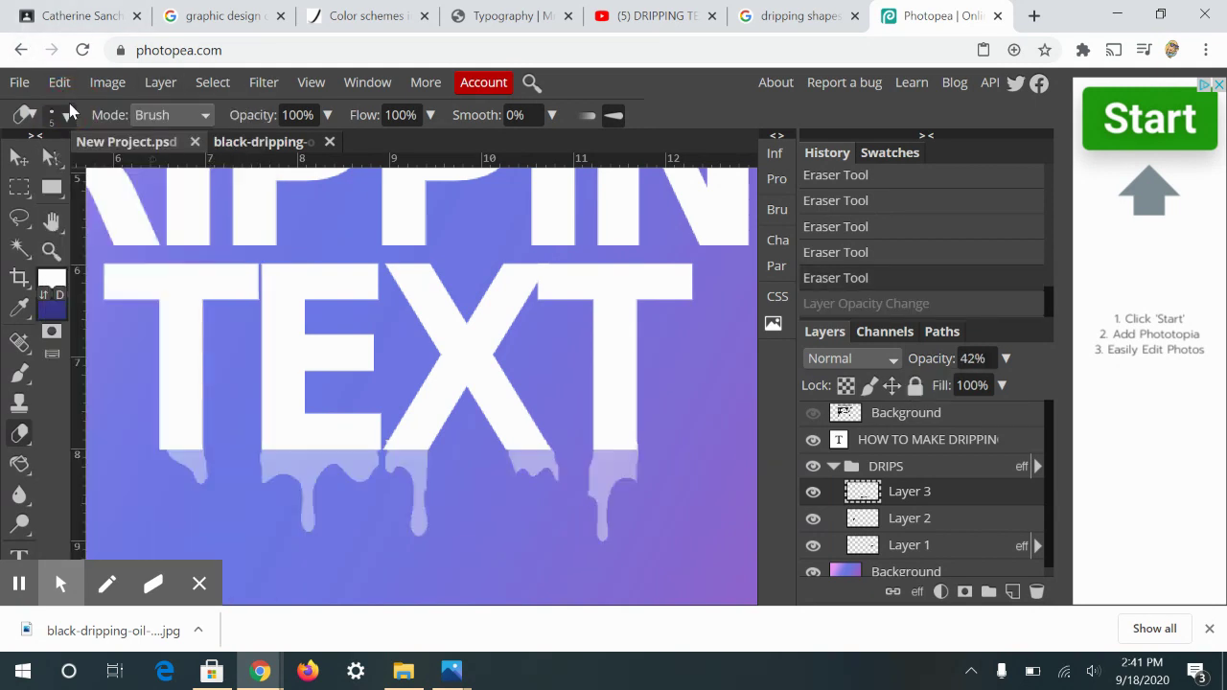
pyautogui.click(59, 82)
pyautogui.click(69, 107)
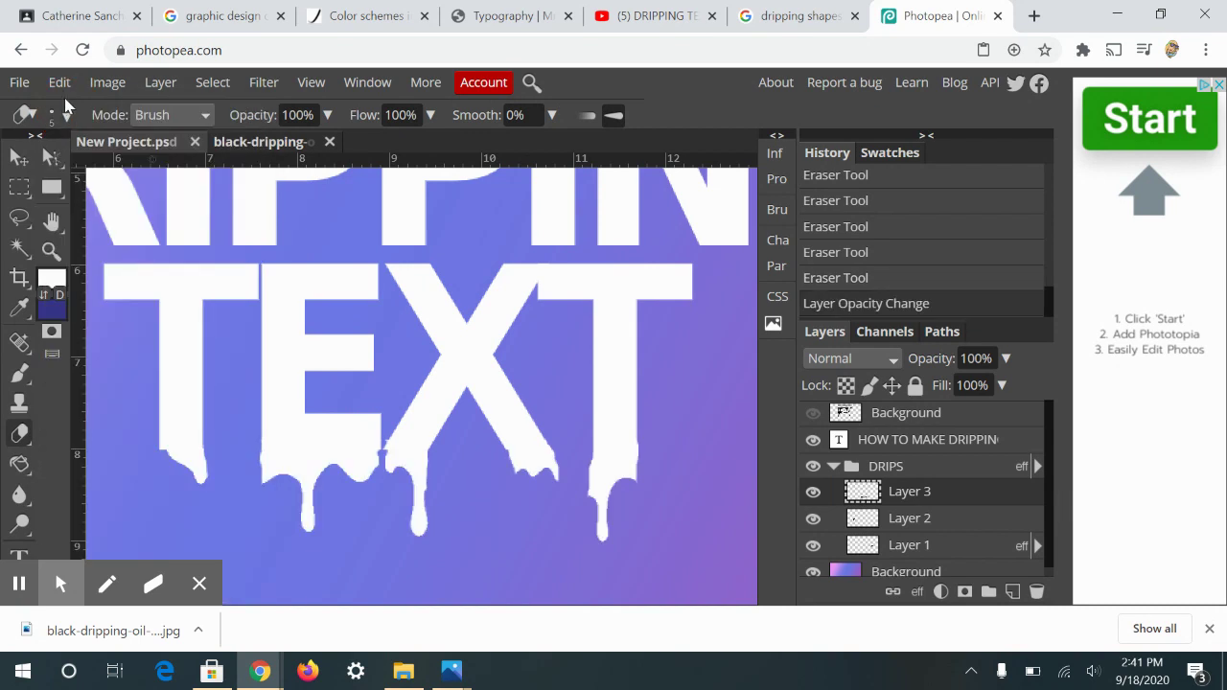
# Undo the opacity change back to 42% and step backward past three erase strokes
pyautogui.click(61, 83)
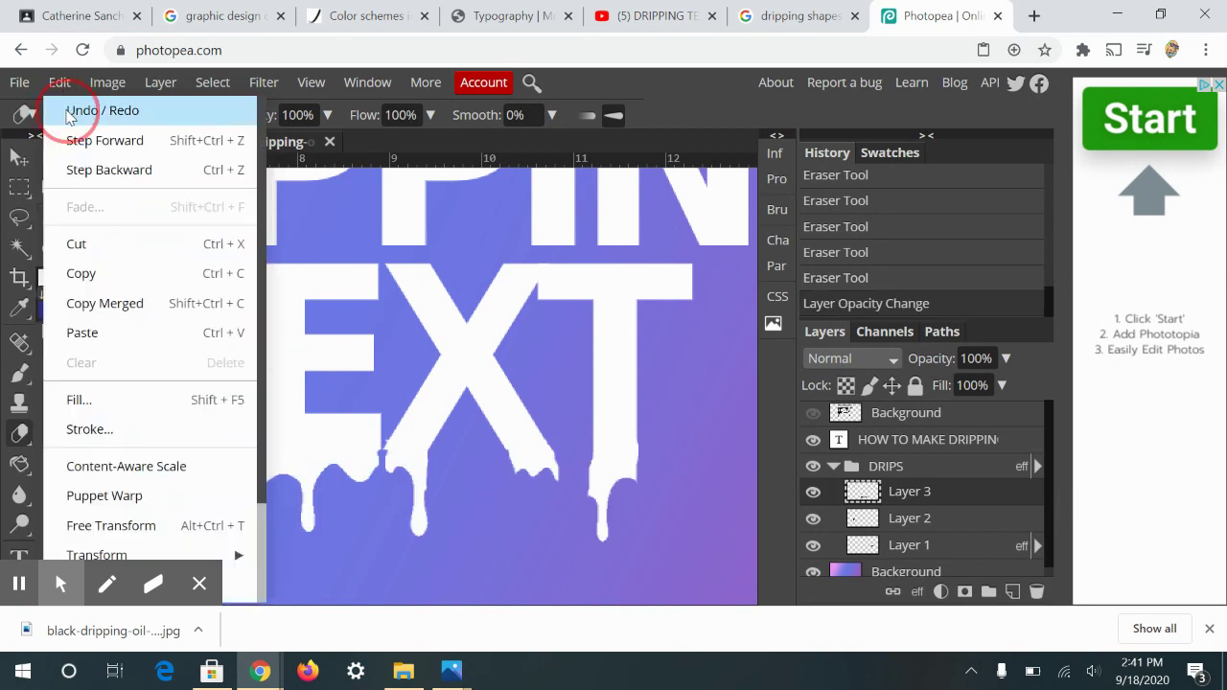
pyautogui.click(69, 113)
pyautogui.click(59, 83)
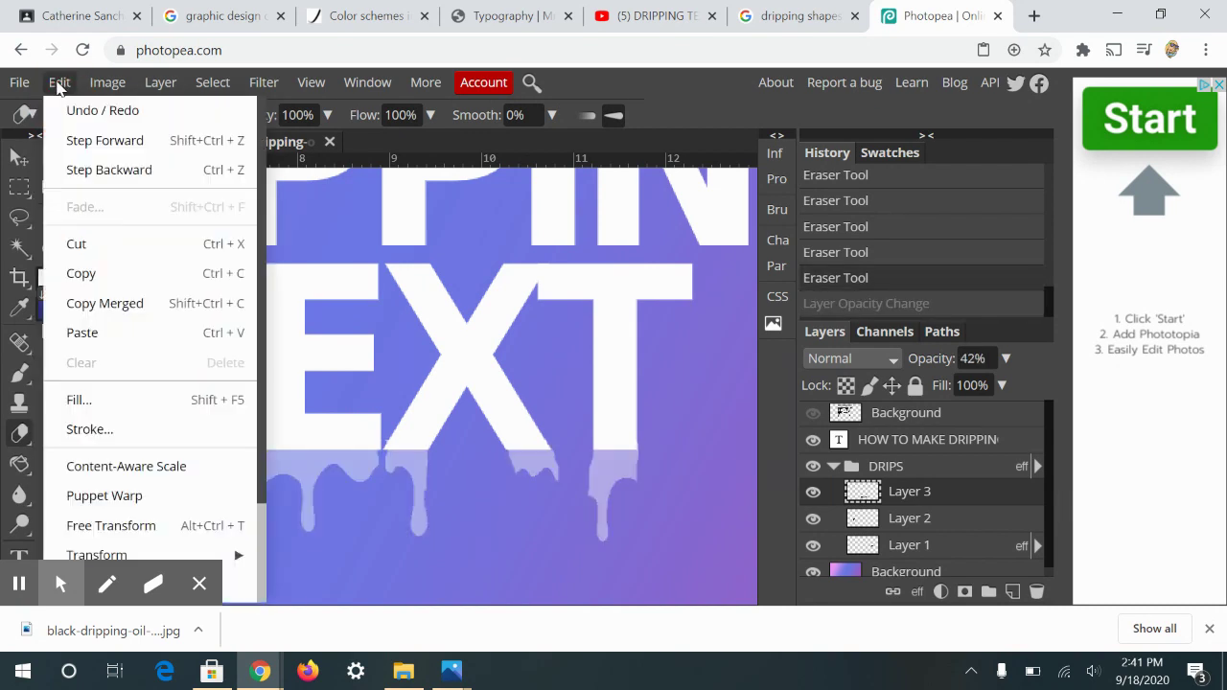
pyautogui.click(85, 174)
pyautogui.click(59, 83)
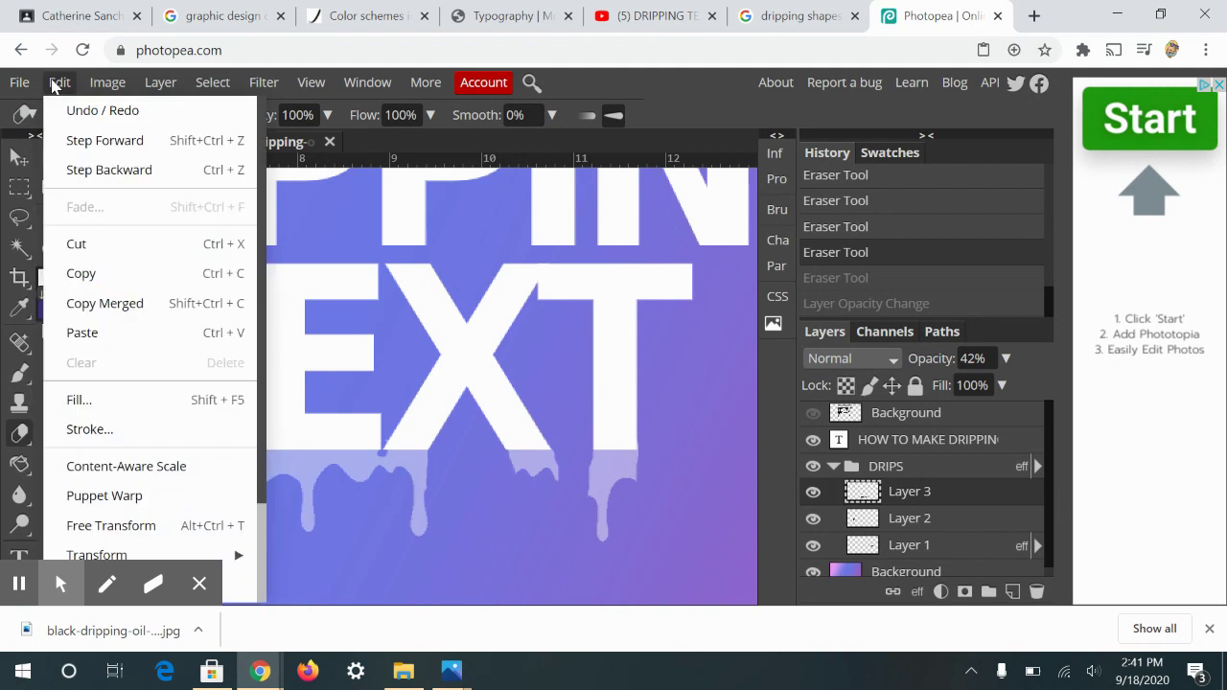
pyautogui.click(79, 176)
pyautogui.click(59, 82)
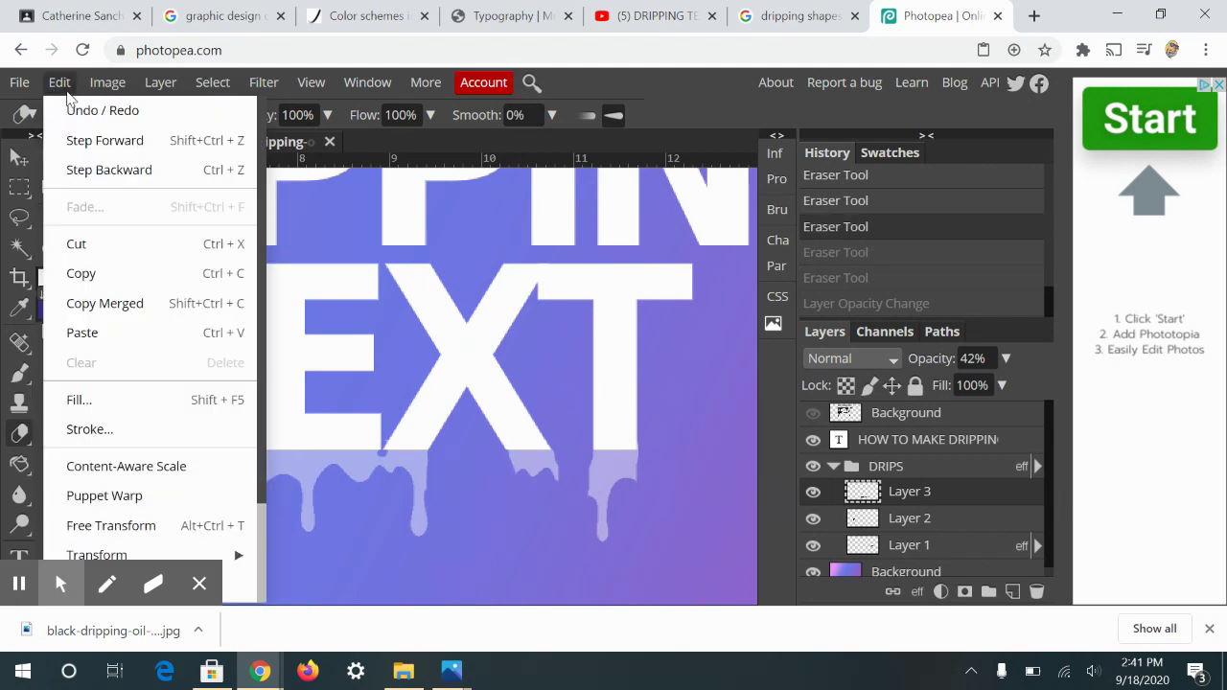
pyautogui.click(85, 173)
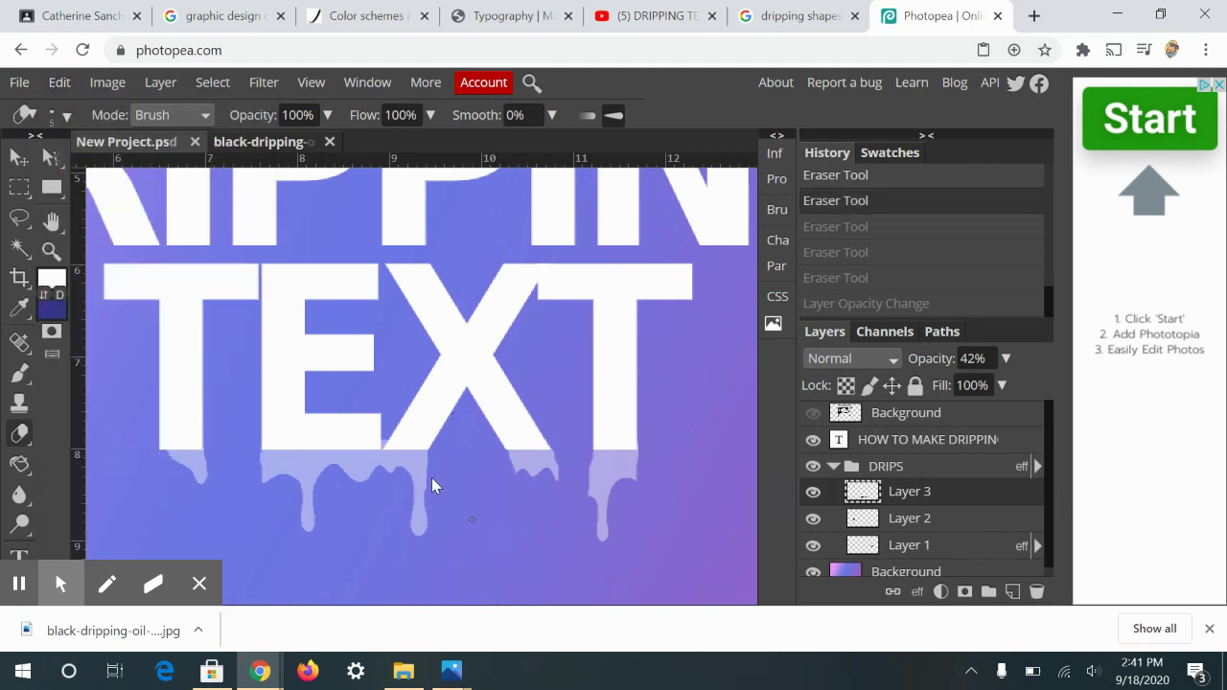
# Erase the stray drip edges under the E and X on Layer 3 again
pyautogui.moveTo(383, 438); pyautogui.dragTo(383, 446)
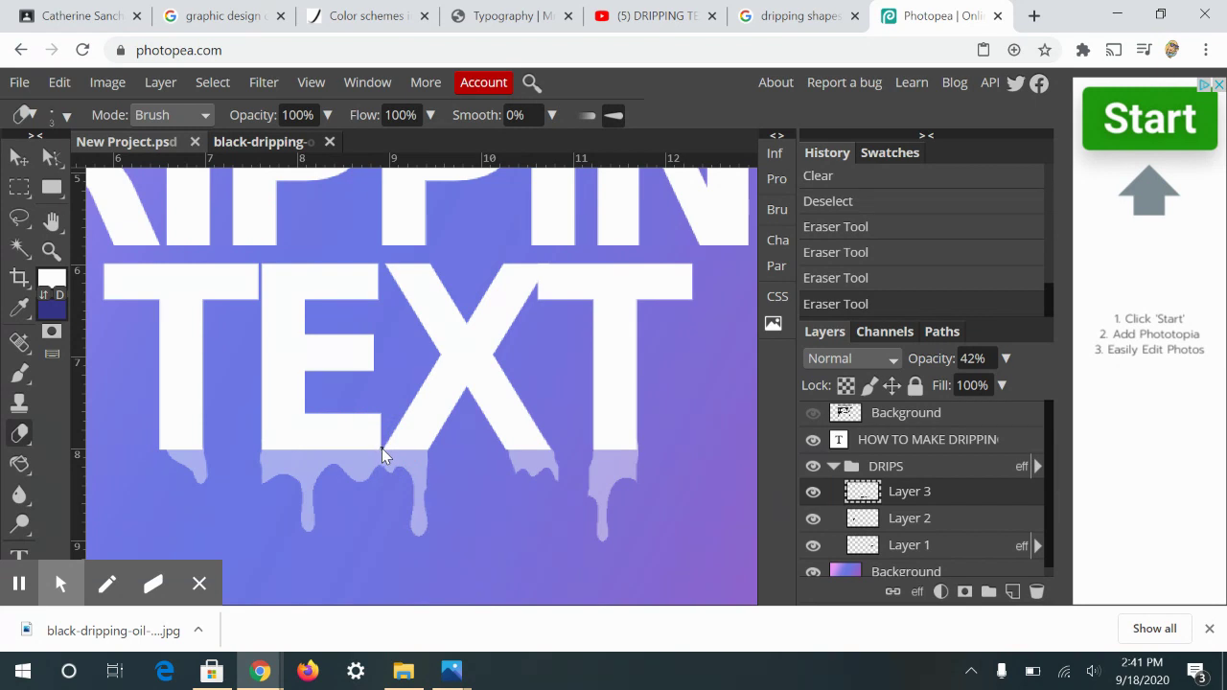
pyautogui.click(382, 449)
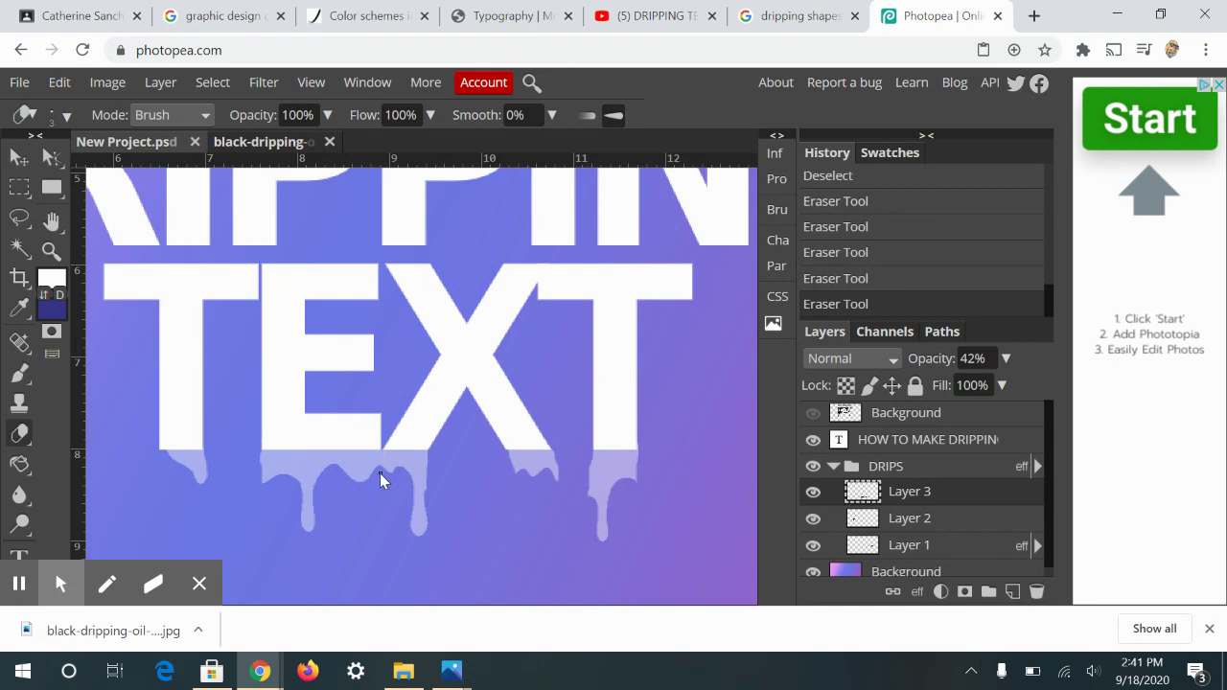
pyautogui.click(379, 473)
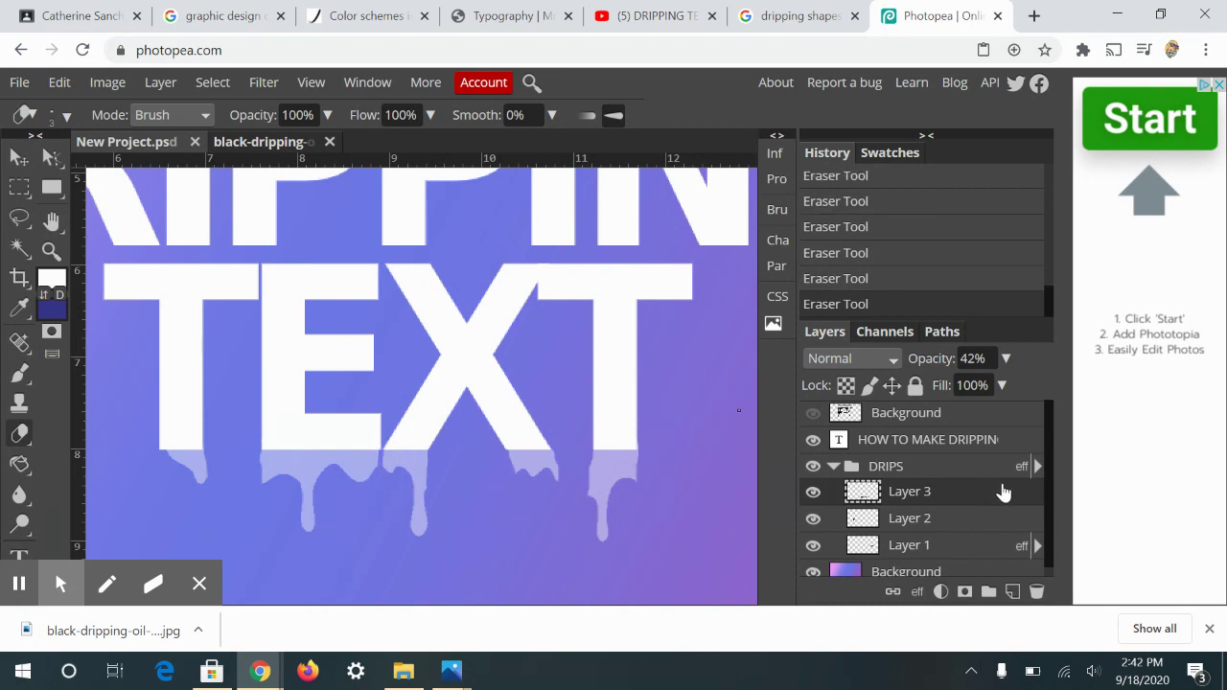
pyautogui.click(997, 359)
# Set the drips to 100% opacity and fit the whole image in view with the Move tool
pyautogui.click(1005, 359)
pyautogui.moveTo(955, 387); pyautogui.dragTo(1045, 407)
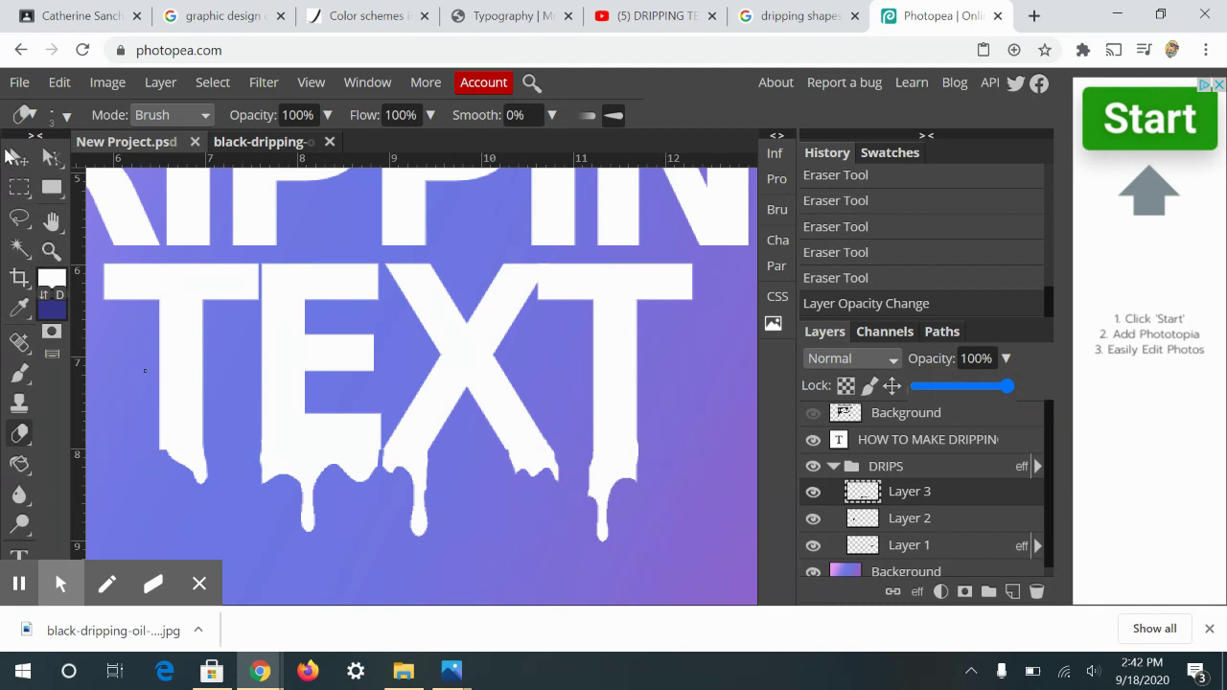
pyautogui.click(12, 163)
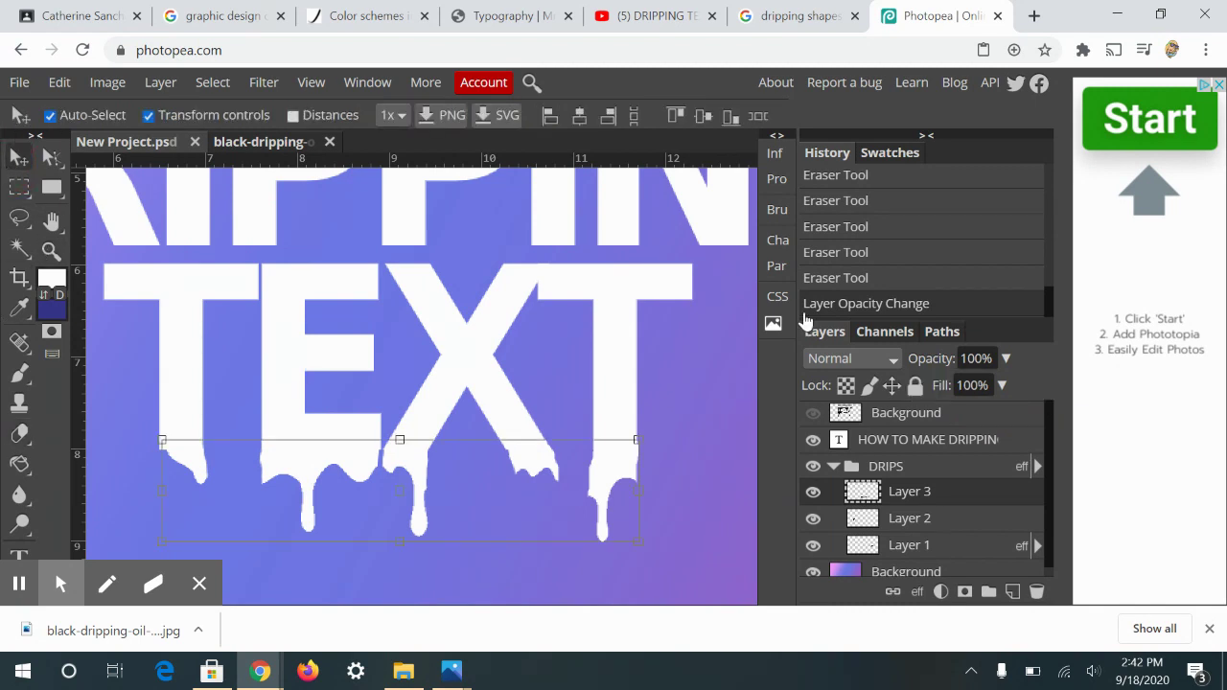
pyautogui.hotkey('ctrl', '0')
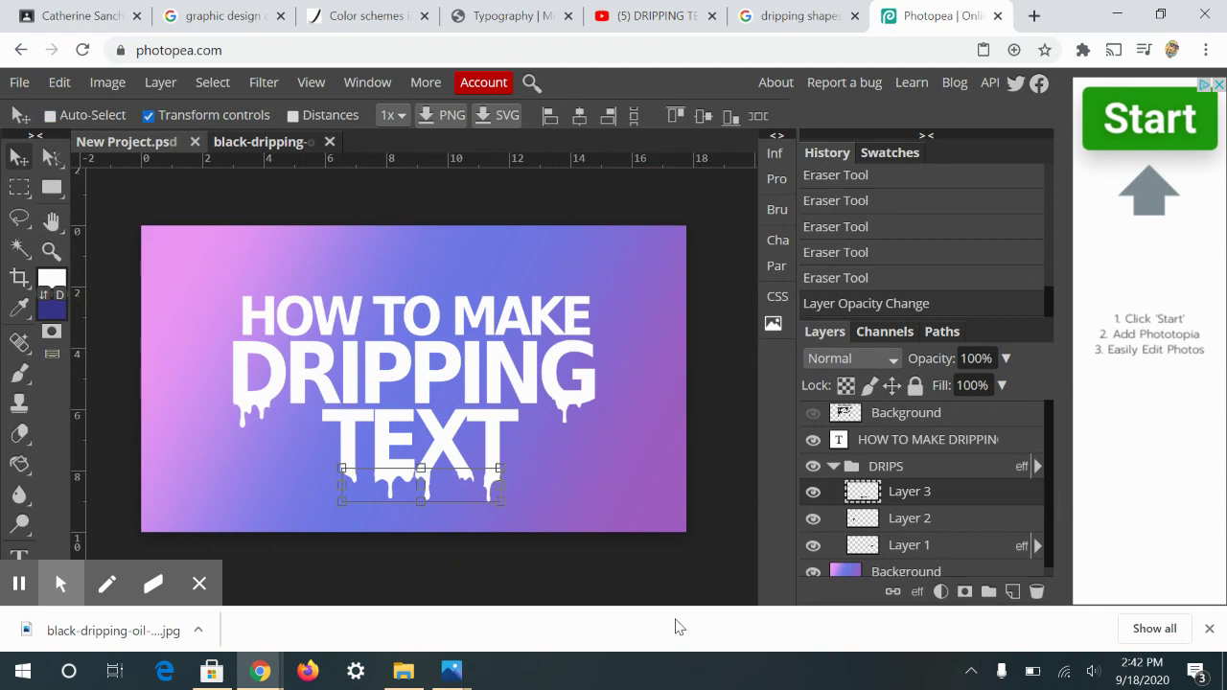
# Select the Layer 2 drips, then the gradient Background layer
pyautogui.click(916, 523)
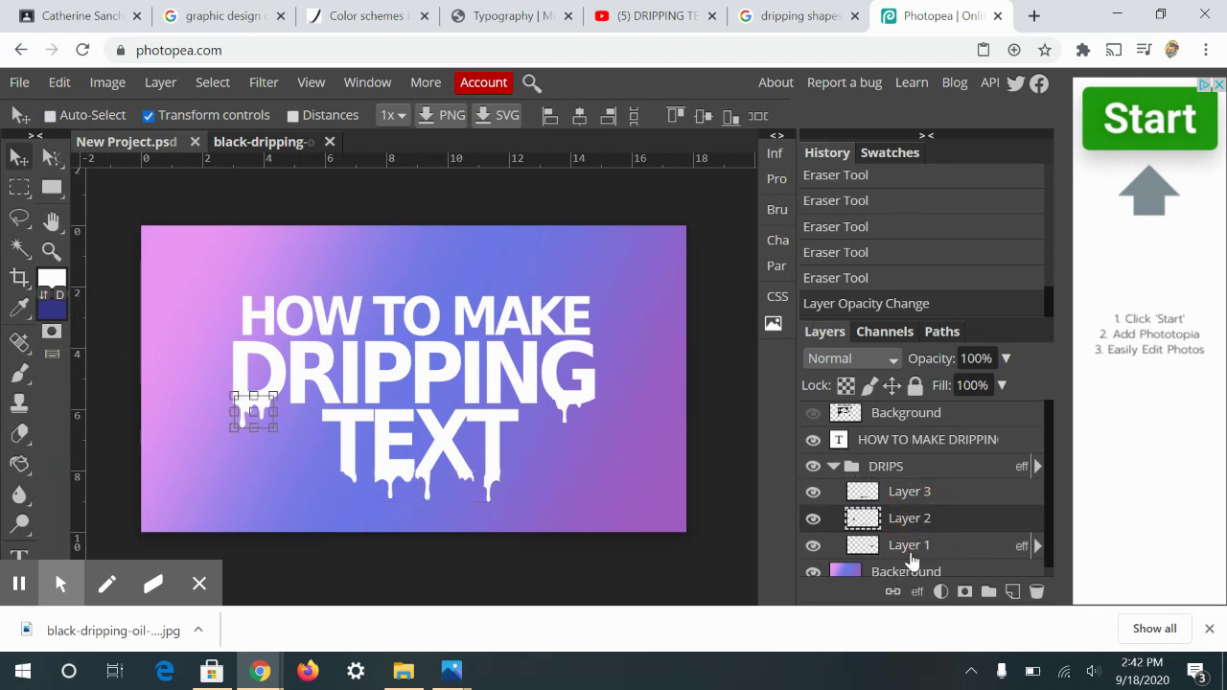
pyautogui.click(916, 573)
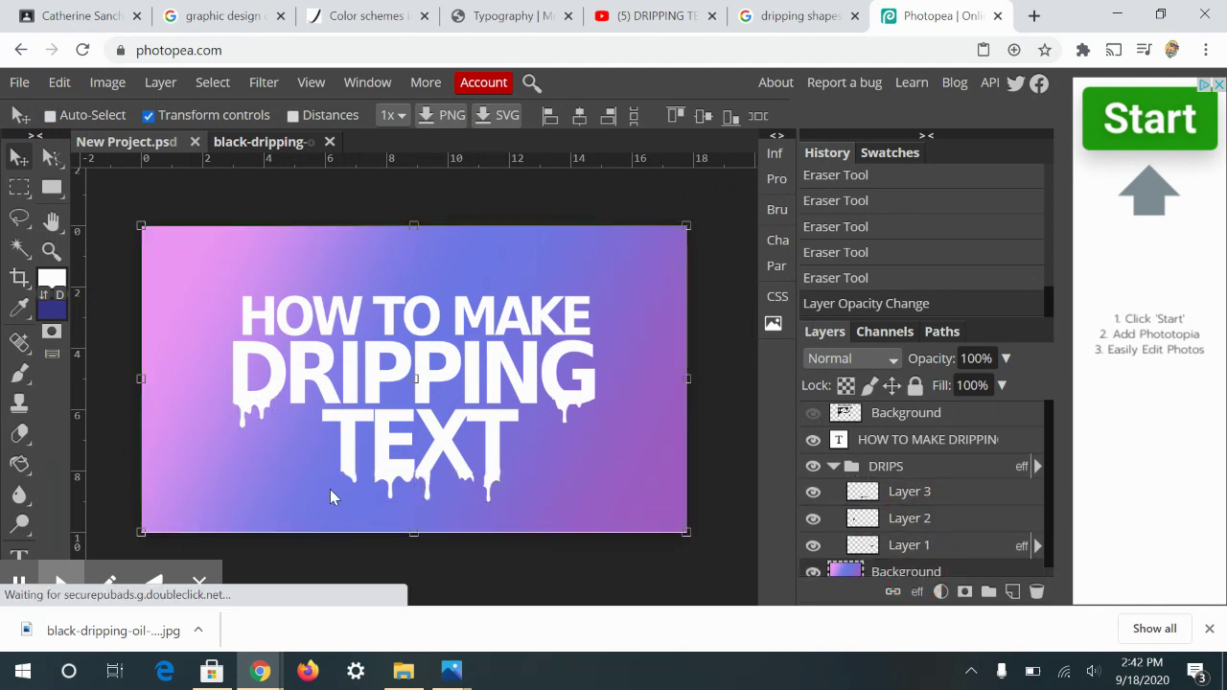
pyautogui.click(348, 485)
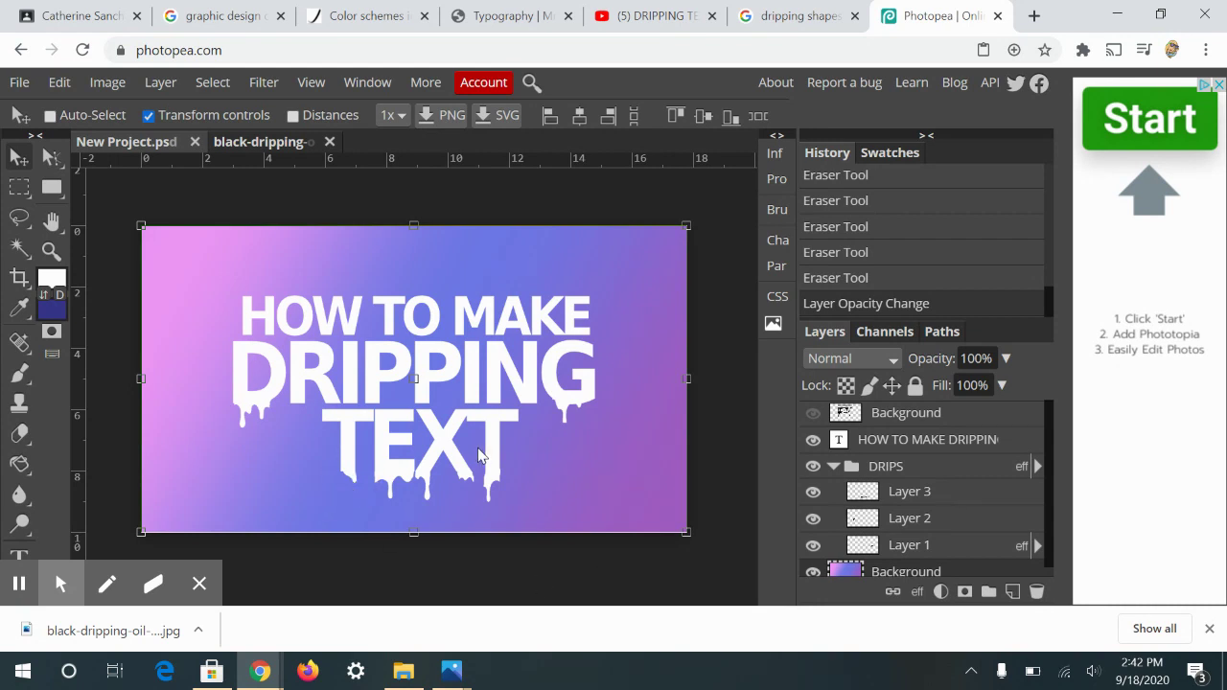
# Collapse the DRIPS group, then select and delete the hidden top Background layer
pyautogui.click(833, 466)
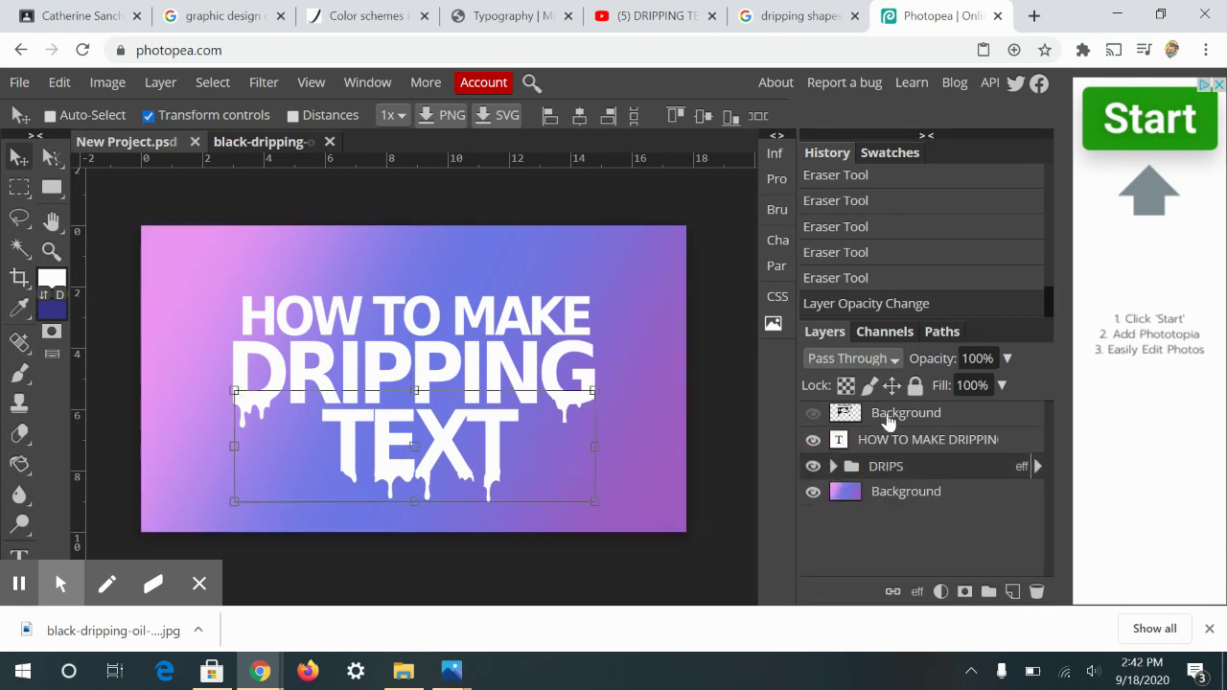
pyautogui.click(888, 420)
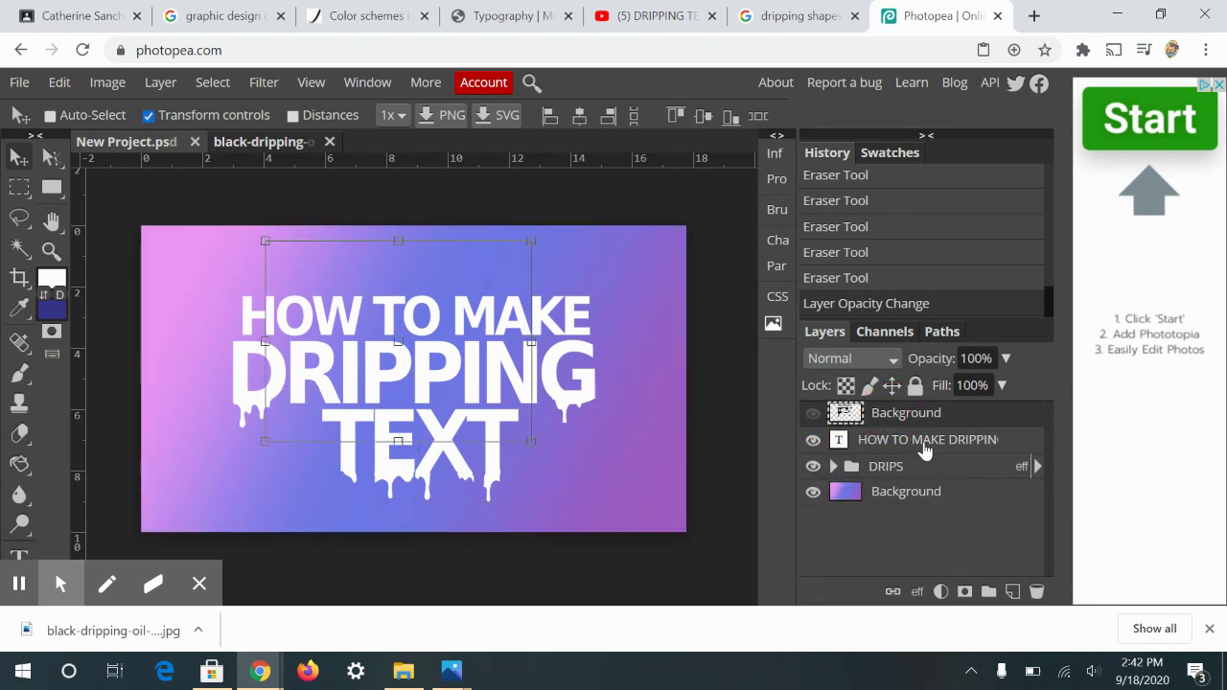
pyautogui.click(886, 470)
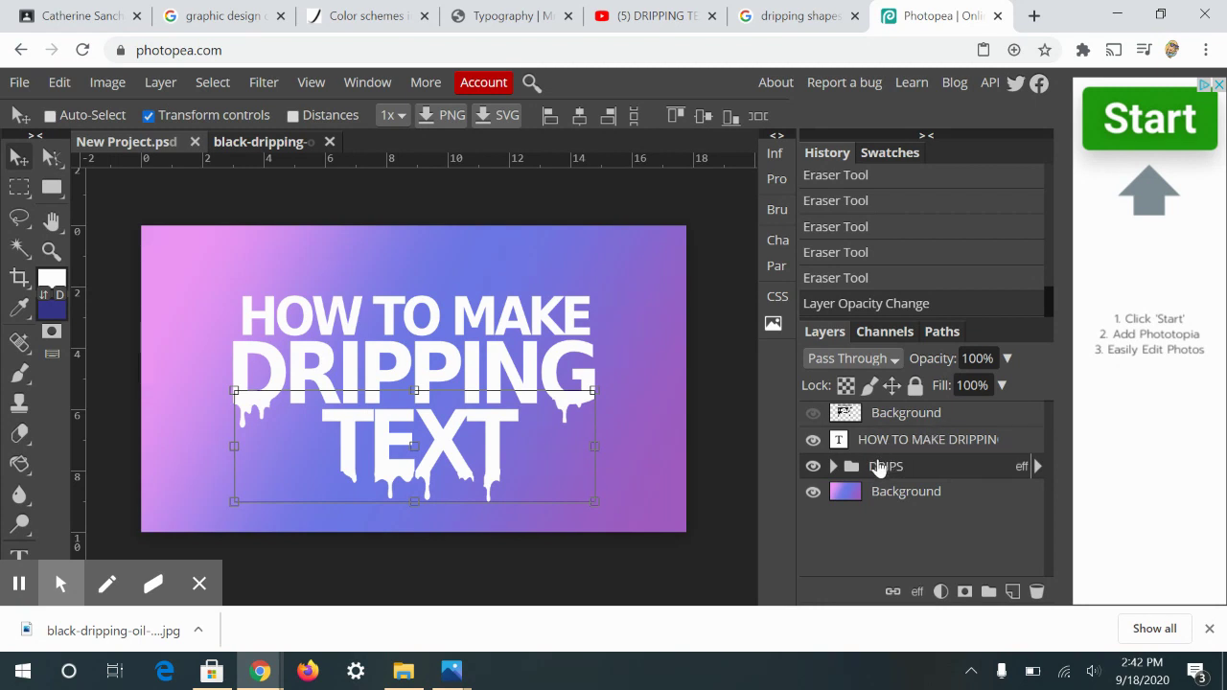
pyautogui.click(938, 428)
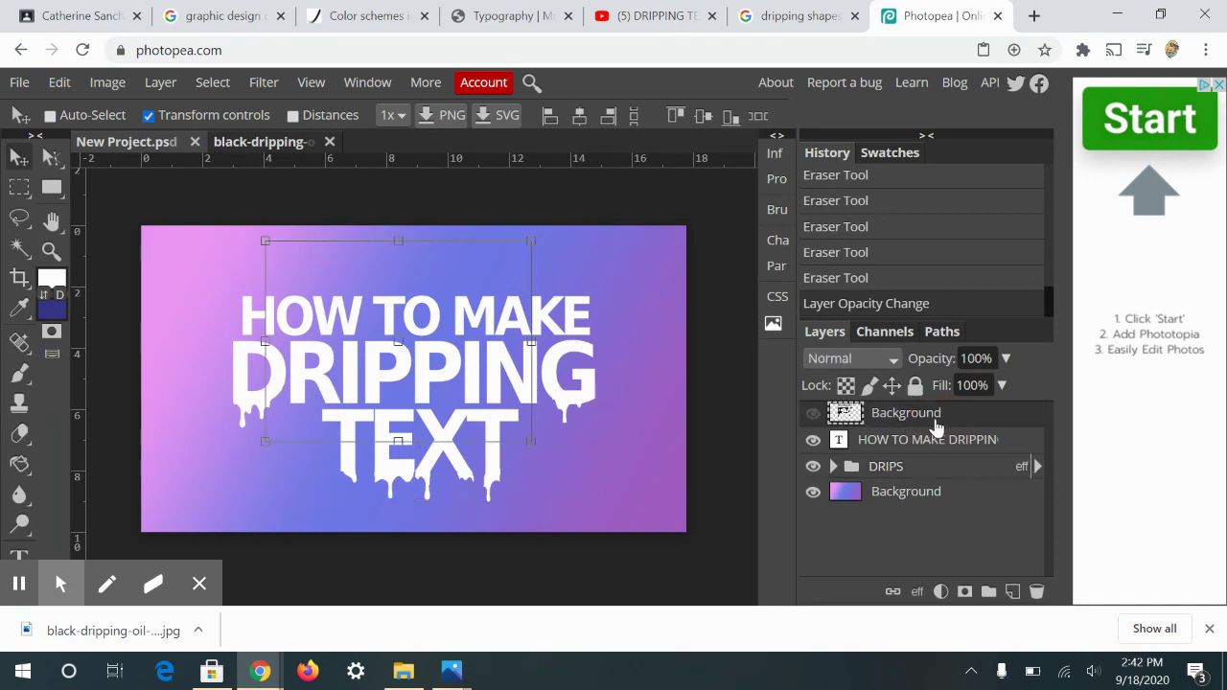
pyautogui.press('Delete')
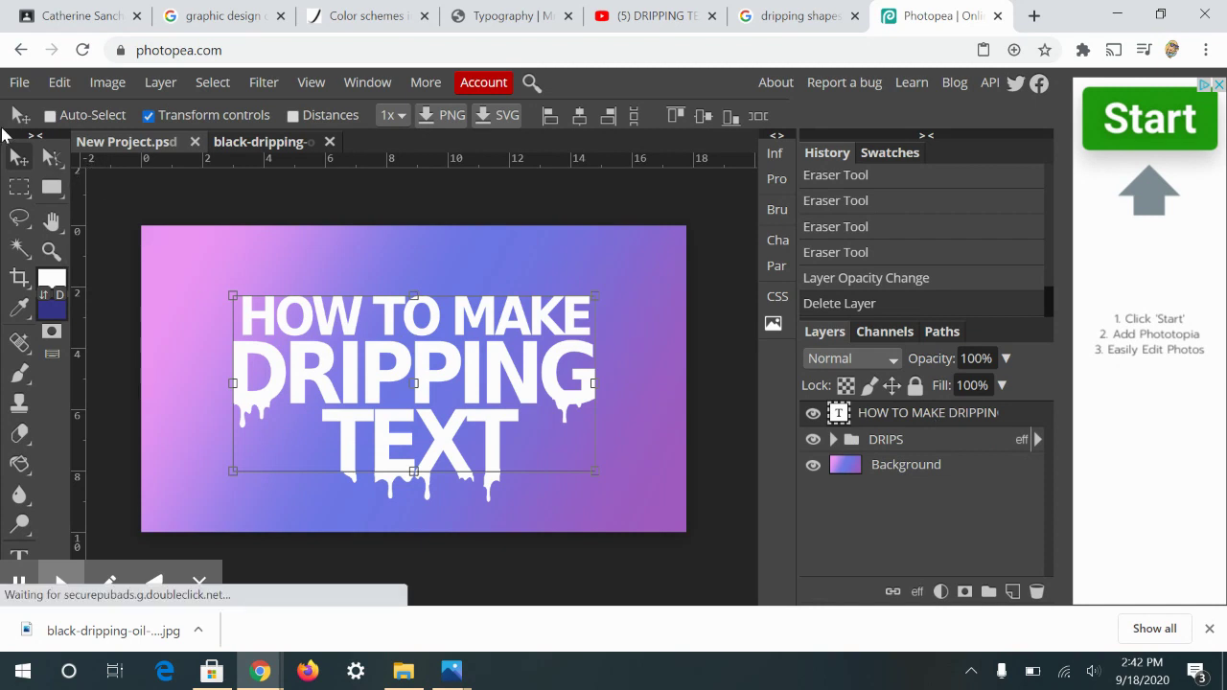